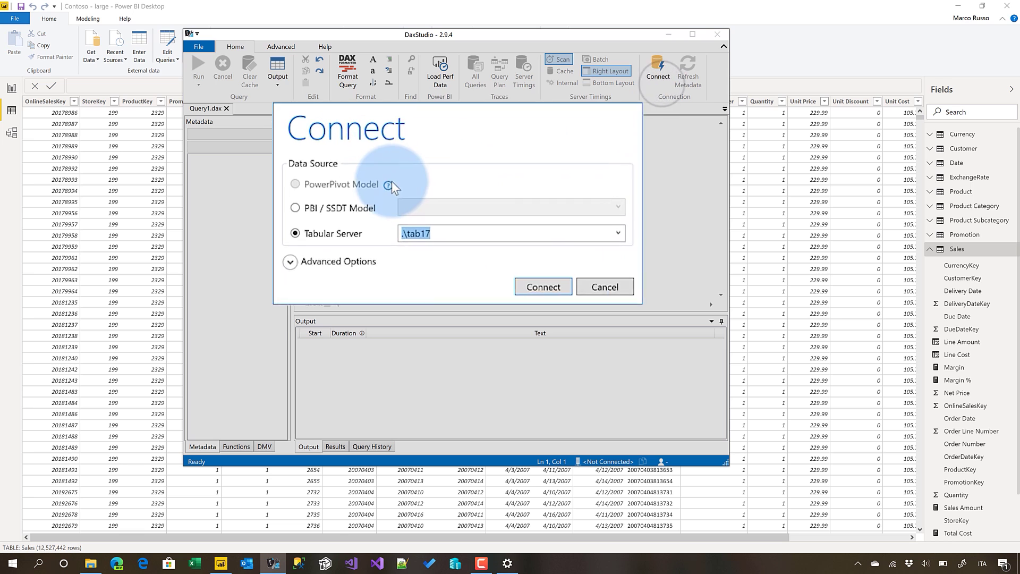
Step: Connect DAX Studio to the open PBI / SSDT model "Contoso - large"
{"action": "left_click", "coordinate": [376, 201]}
{"action": "left_click", "coordinate": [438, 215]}
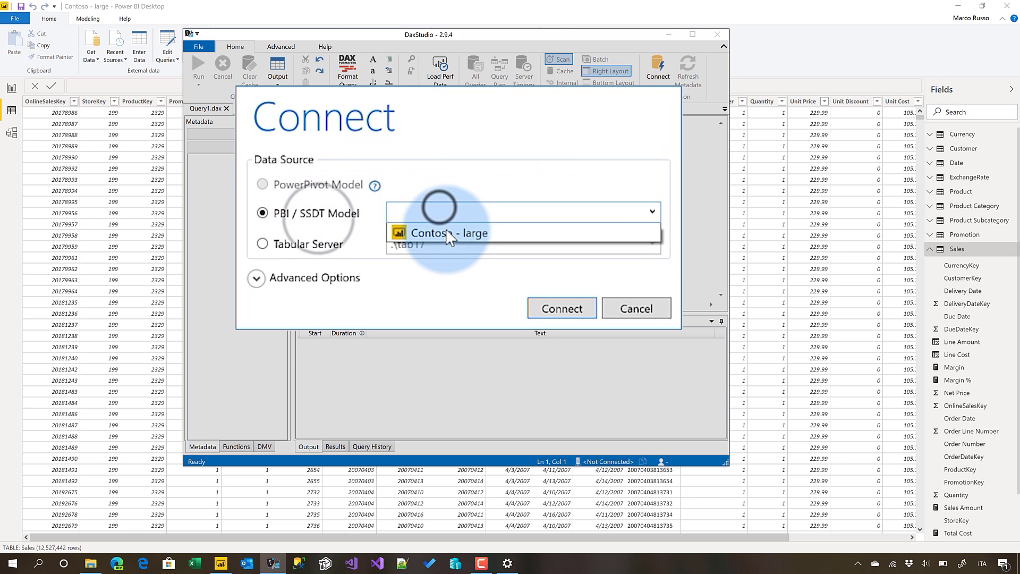
{"action": "left_click", "coordinate": [445, 228]}
{"action": "left_click", "coordinate": [573, 304]}
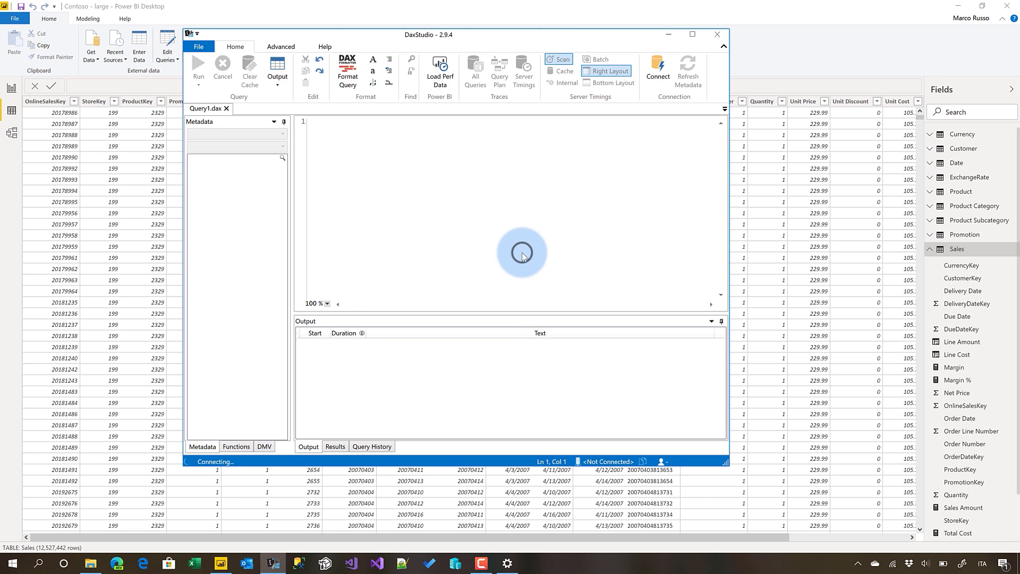
Step: View the model's VertiPaq metrics, maximize the DAX Studio window and enlarge the results pane
{"action": "left_click", "coordinate": [208, 57]}
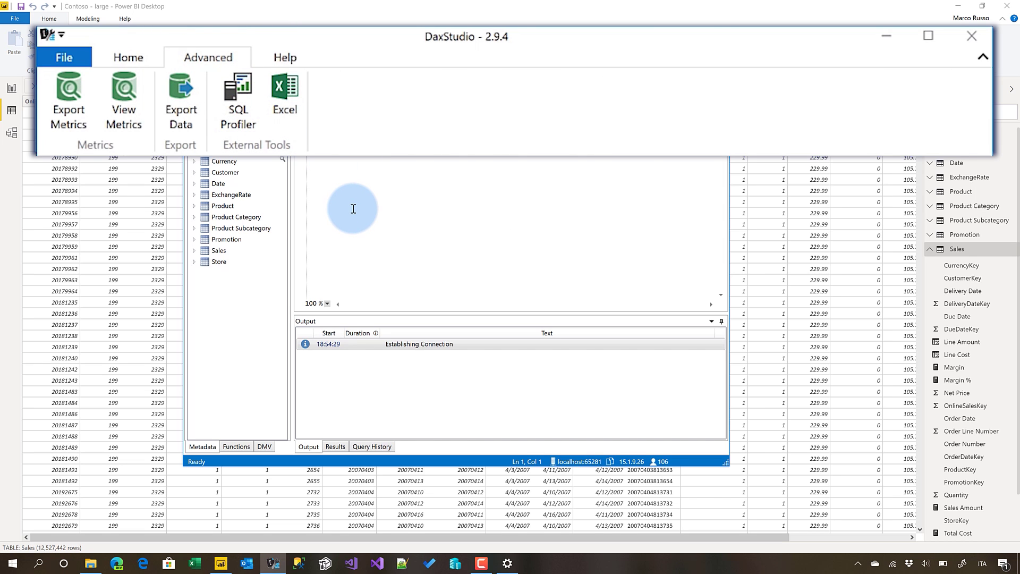
{"action": "left_click", "coordinate": [115, 91]}
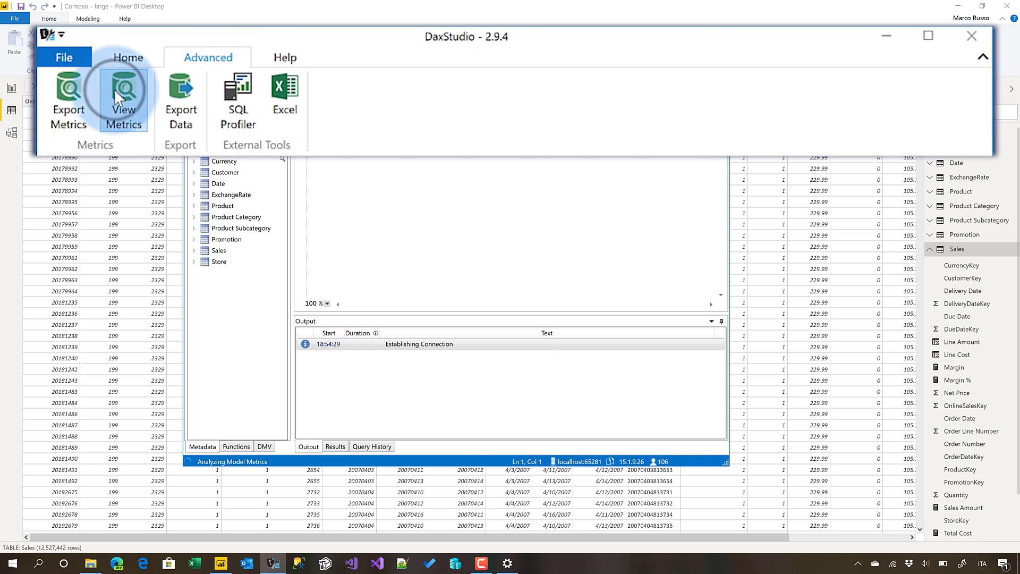
{"action": "left_click", "coordinate": [693, 36]}
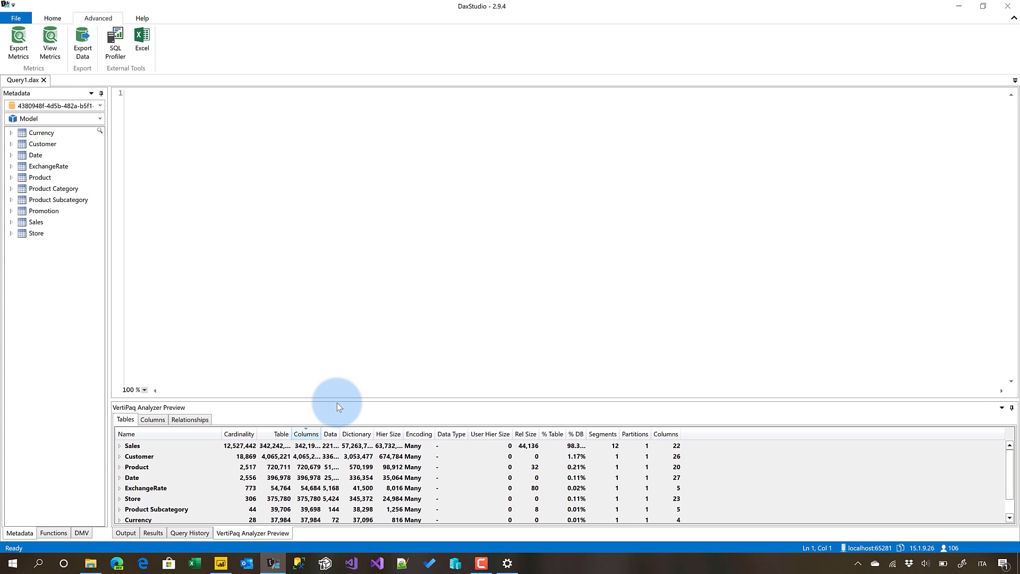
{"action": "left_click_drag", "start_coordinate": [337, 403], "coordinate": [337, 356]}
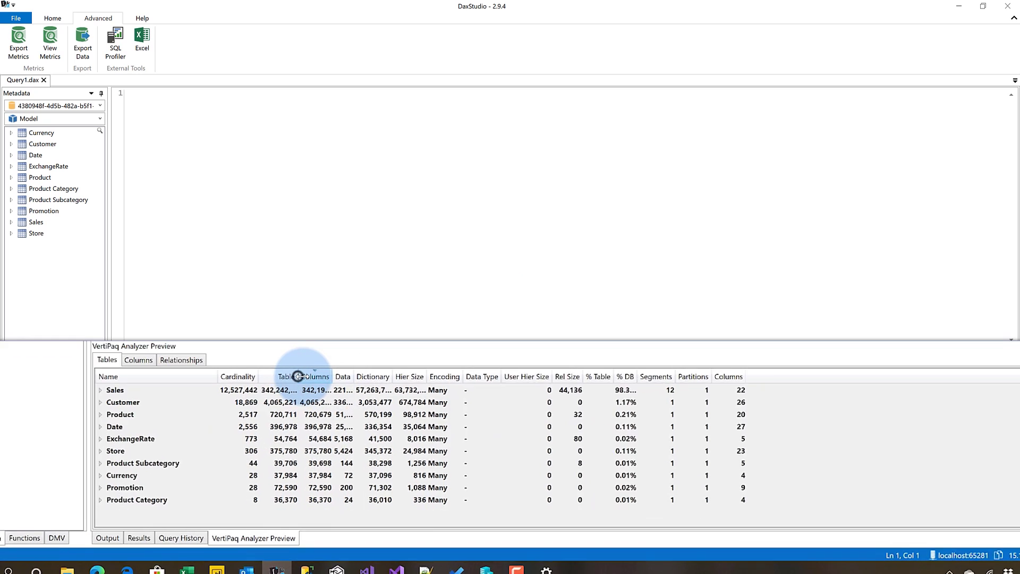
Step: Widen the Table, Columns, Data, Dictionary and Hier Size columns to show full numbers, and expand the Sales table
{"action": "double_click", "coordinate": [295, 385]}
{"action": "double_click", "coordinate": [341, 385]}
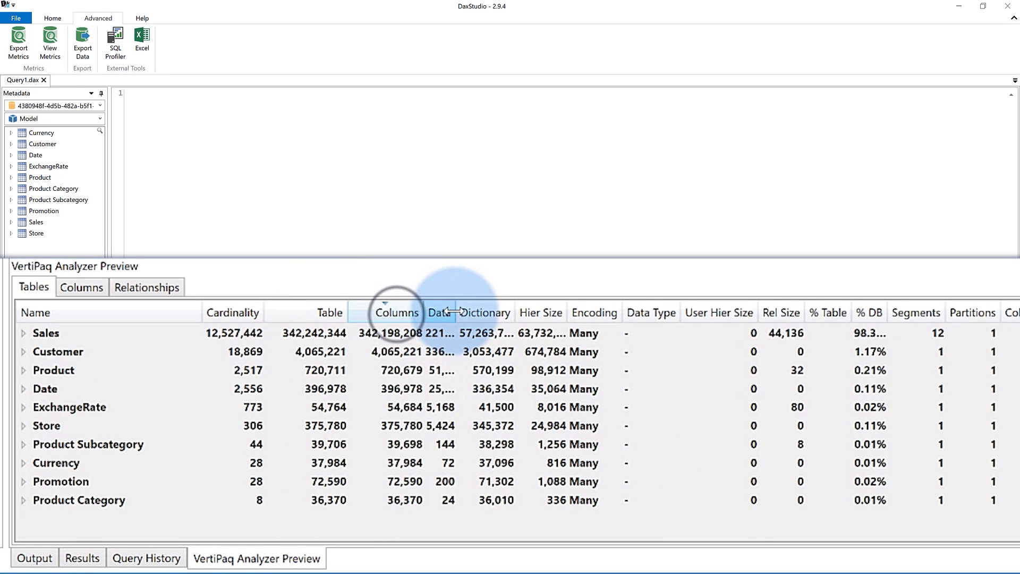
{"action": "left_click_drag", "start_coordinate": [453, 312], "coordinate": [503, 312]}
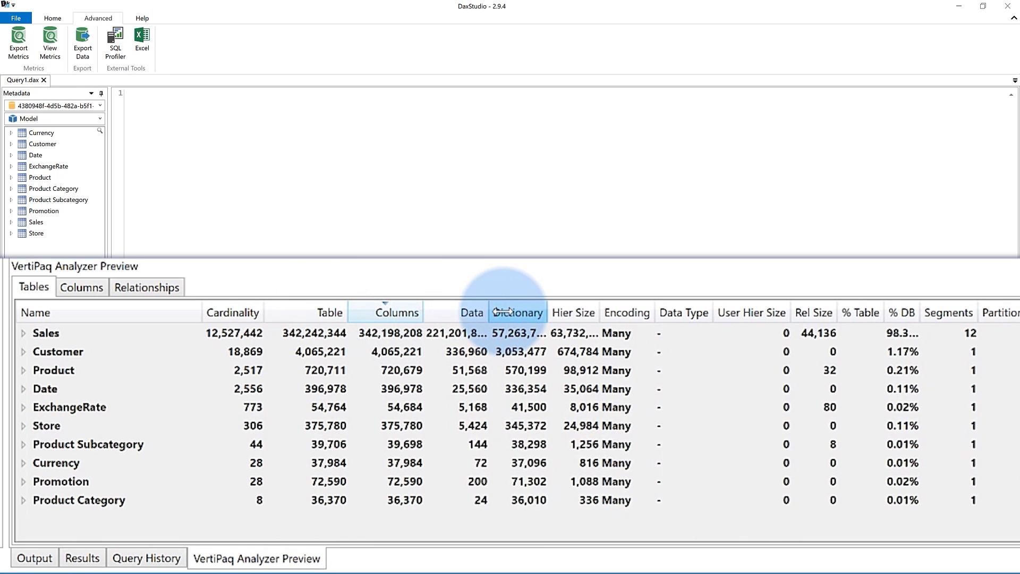
{"action": "double_click", "coordinate": [558, 312]}
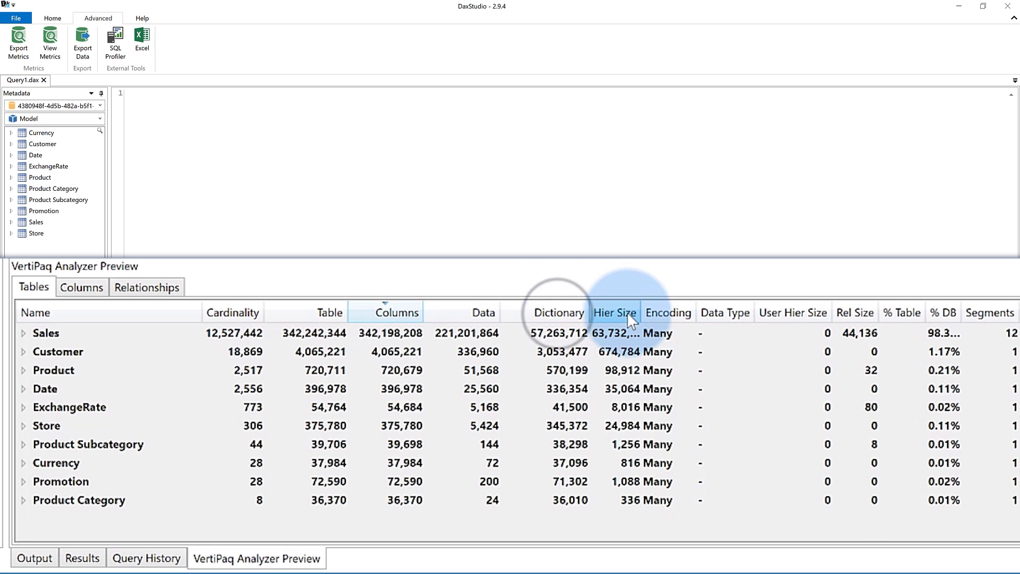
{"action": "double_click", "coordinate": [641, 312]}
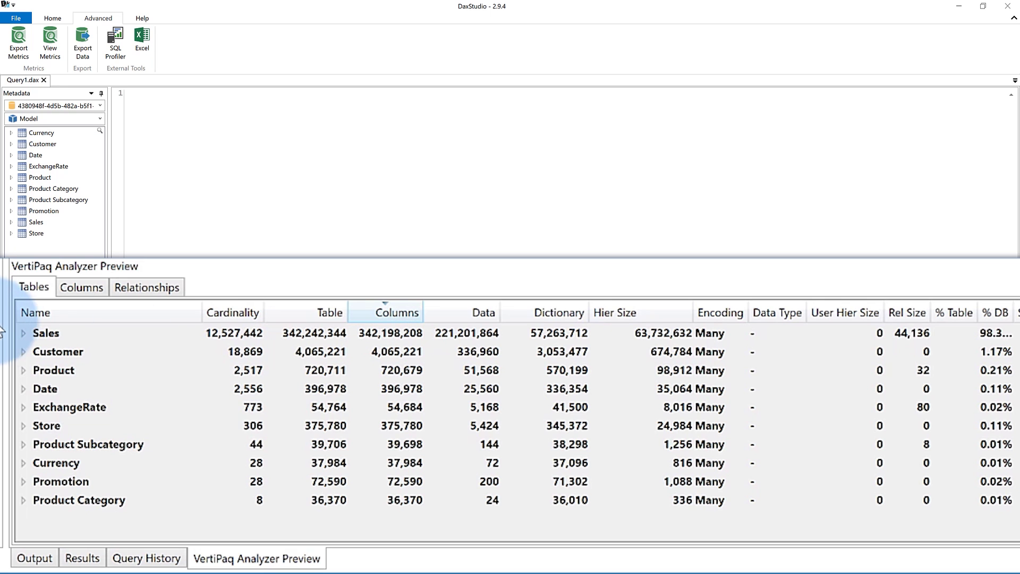
{"action": "left_click", "coordinate": [23, 333]}
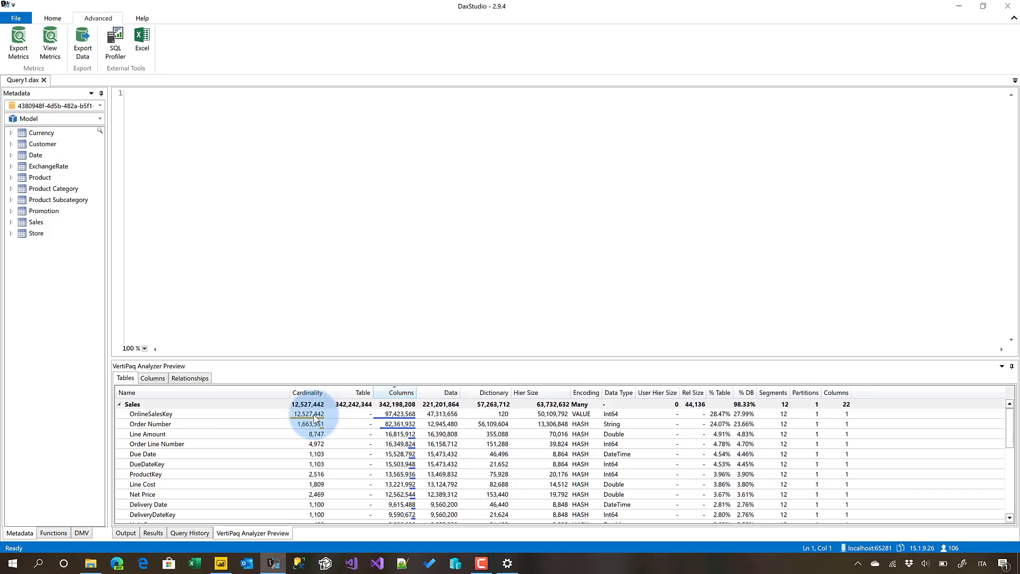
Step: Switch to Power BI Desktop and delete the OnlineSalesKey column from the Sales table
{"action": "key", "text": "alt+Tab"}
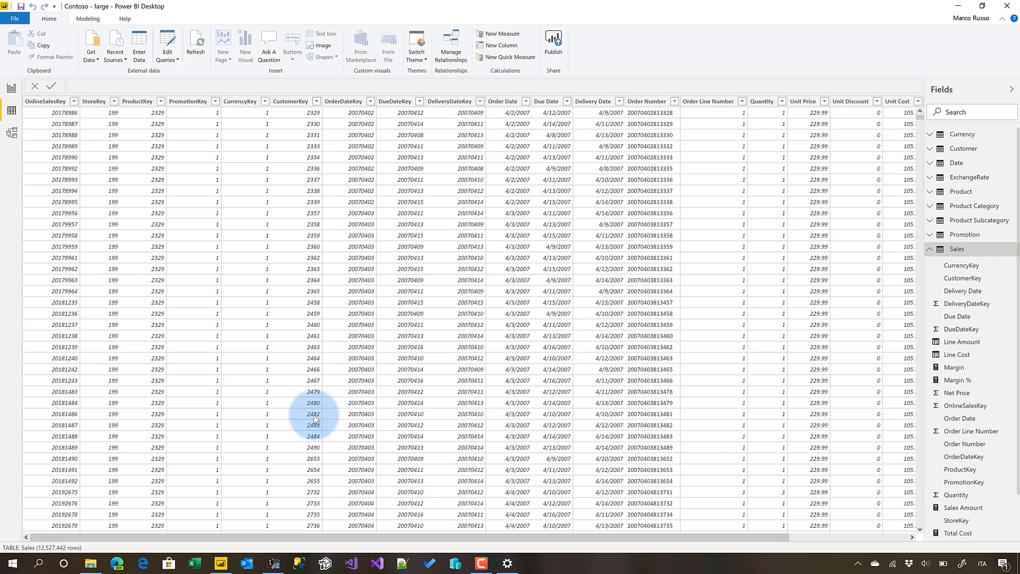
{"action": "right_click", "coordinate": [38, 106]}
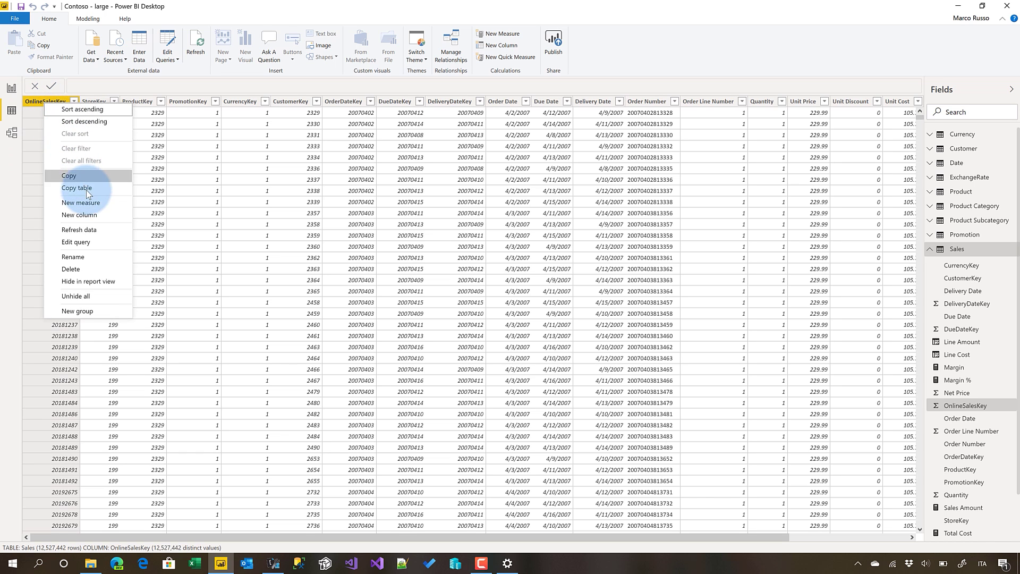
{"action": "left_click", "coordinate": [82, 269]}
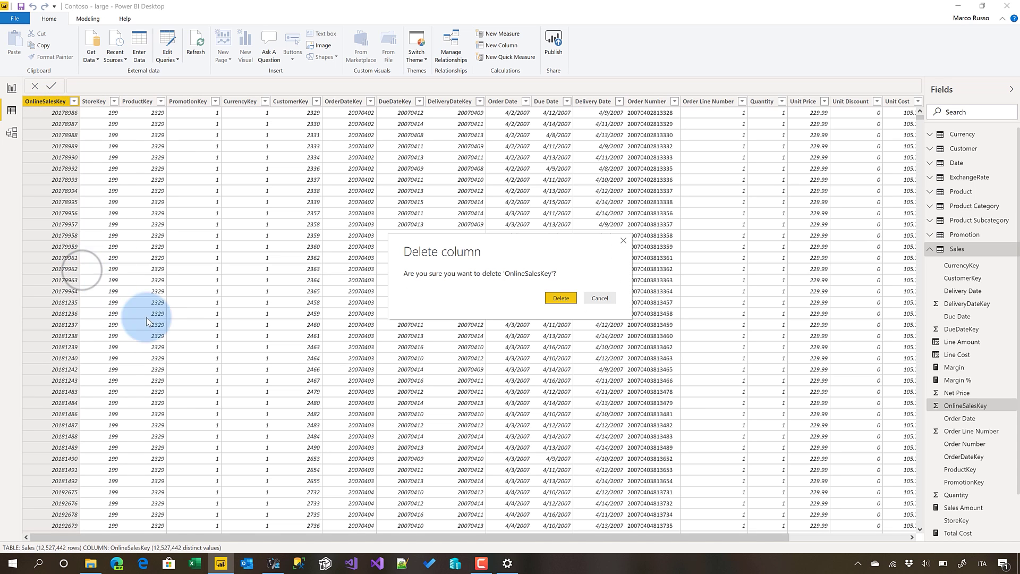
{"action": "left_click", "coordinate": [556, 301]}
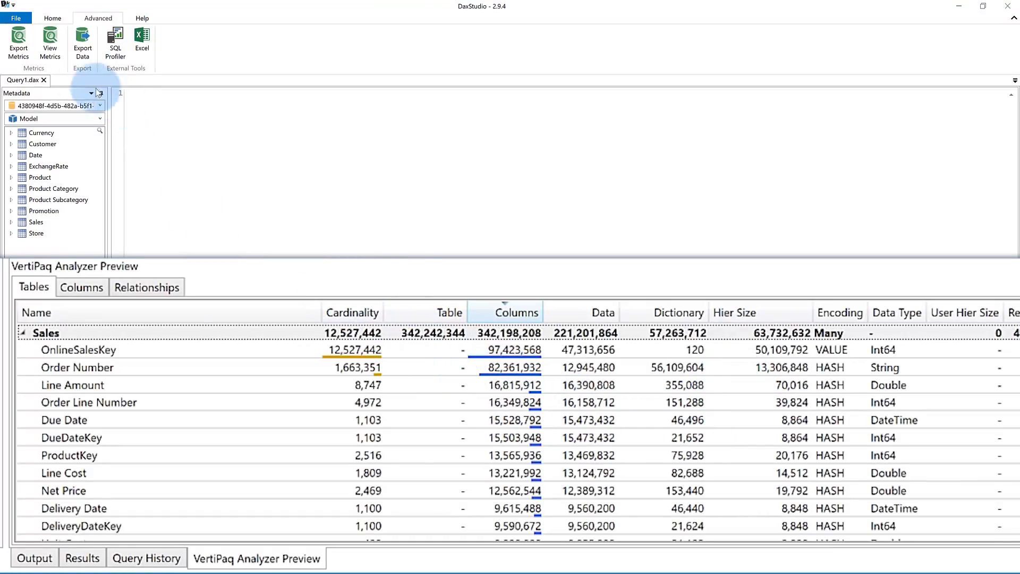
Step: In DAX Studio, rerun the model metrics and expand Sales with the tables sorted by descending Columns size
{"action": "left_click", "coordinate": [52, 45]}
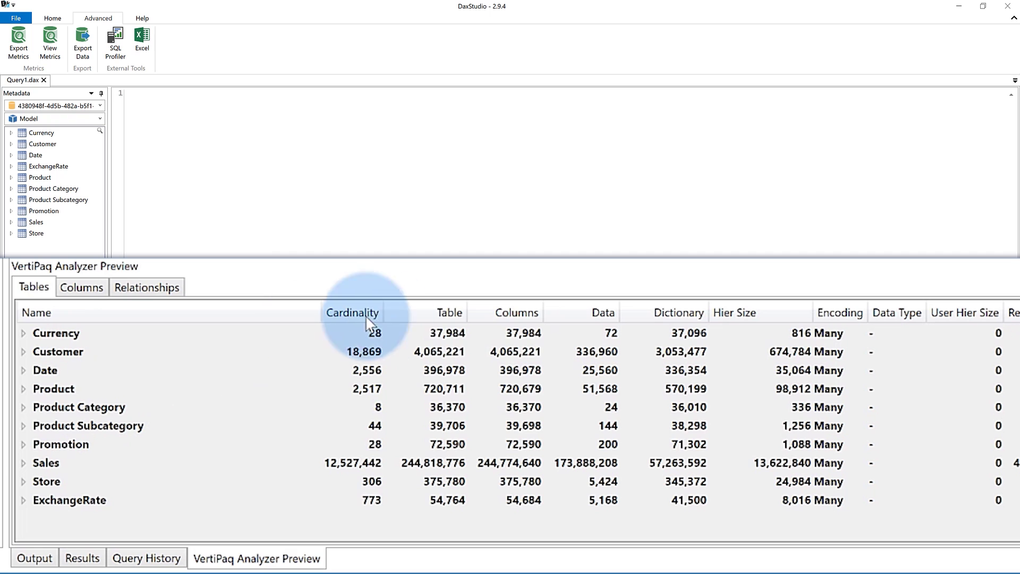
{"action": "left_click", "coordinate": [490, 312]}
{"action": "left_click", "coordinate": [519, 312]}
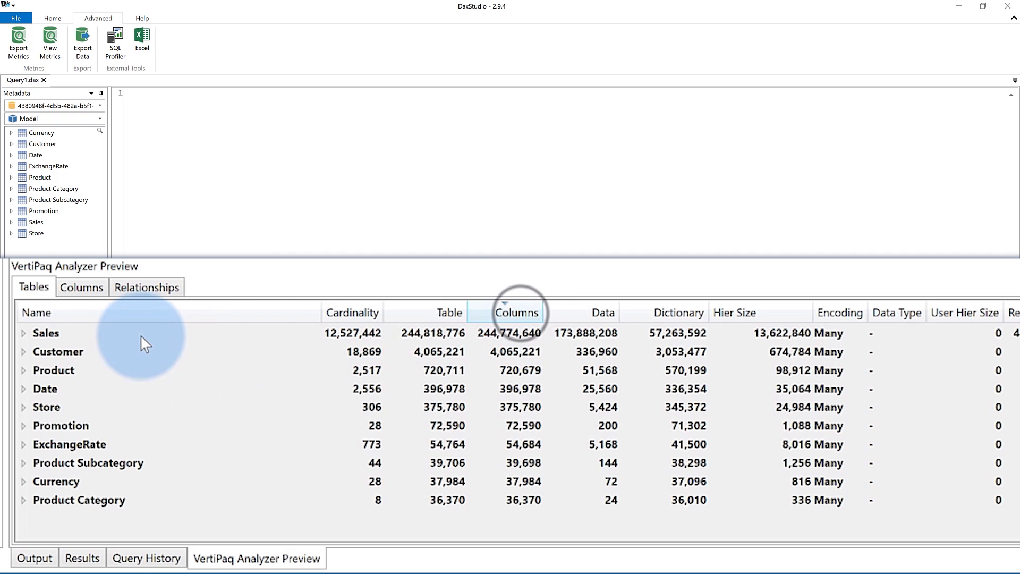
{"action": "left_click", "coordinate": [25, 334]}
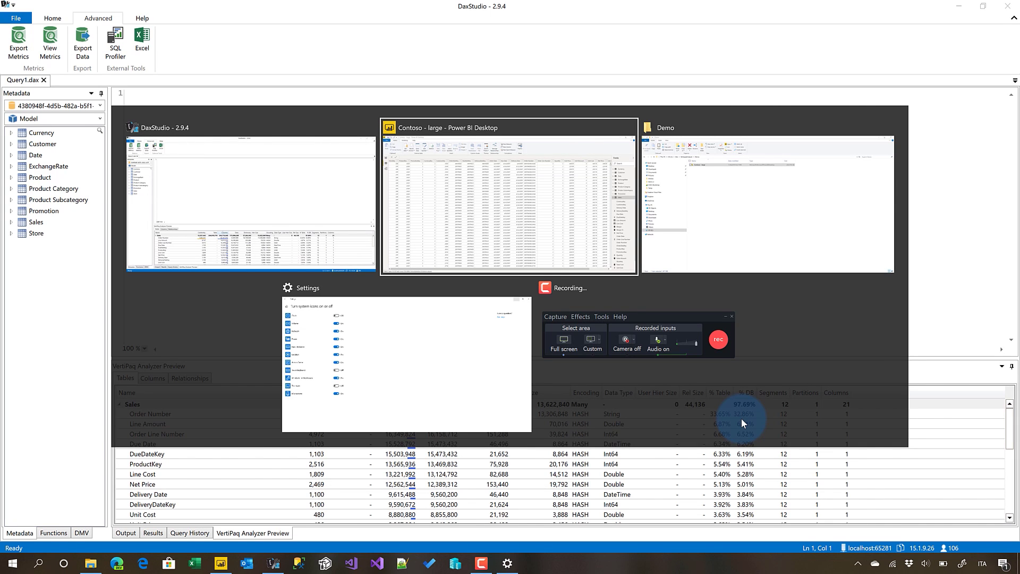
Step: Switch to Power BI Desktop and delete the Order Number column from the Sales table
{"action": "key", "text": "alt+Tab"}
{"action": "right_click", "coordinate": [607, 106]}
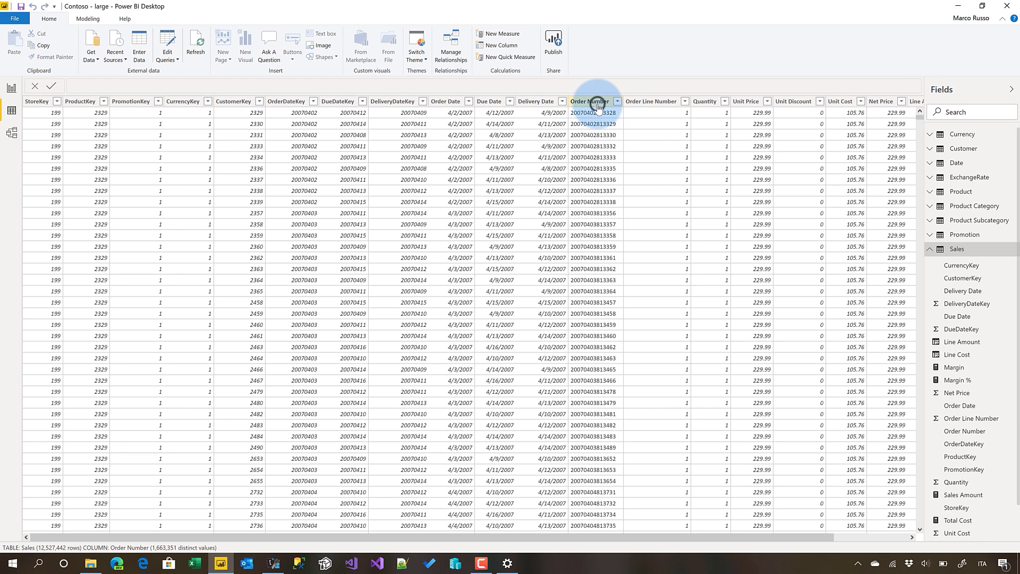
{"action": "left_click", "coordinate": [626, 270]}
{"action": "left_click", "coordinate": [561, 298]}
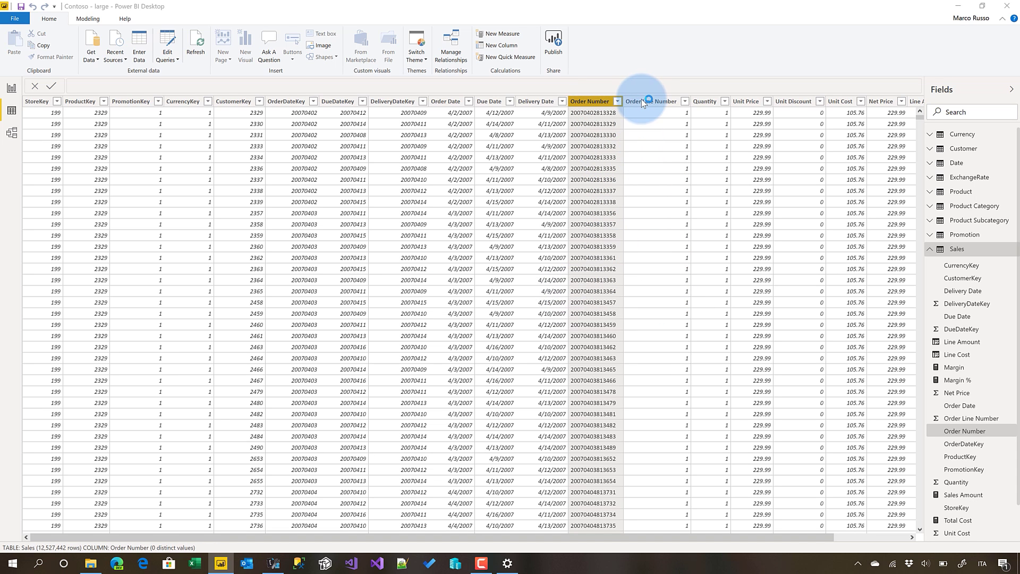
Step: Delete the Order Line Number column from the Sales table
{"action": "right_click", "coordinate": [607, 107]}
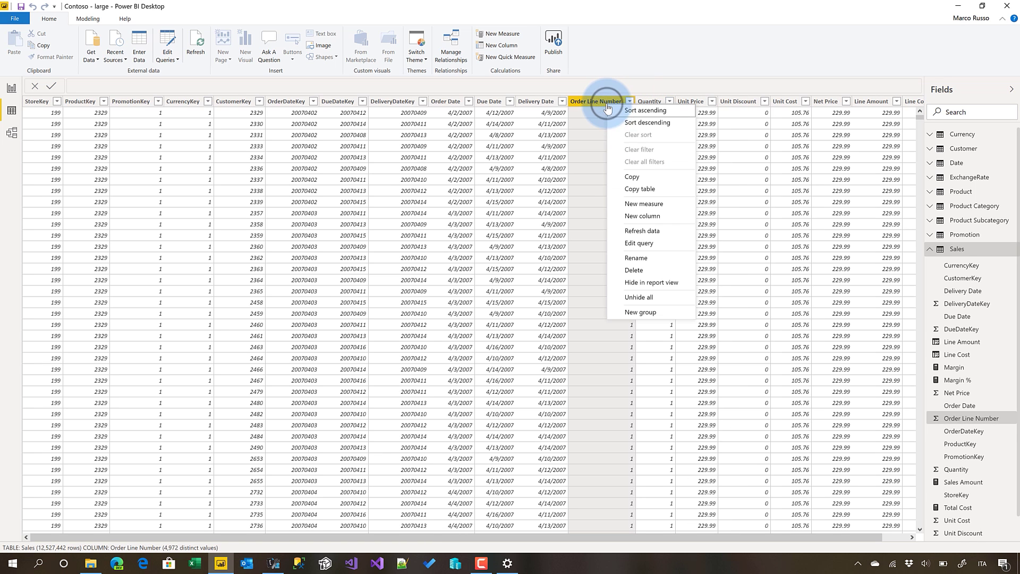
{"action": "left_click", "coordinate": [643, 270]}
{"action": "left_click", "coordinate": [560, 298]}
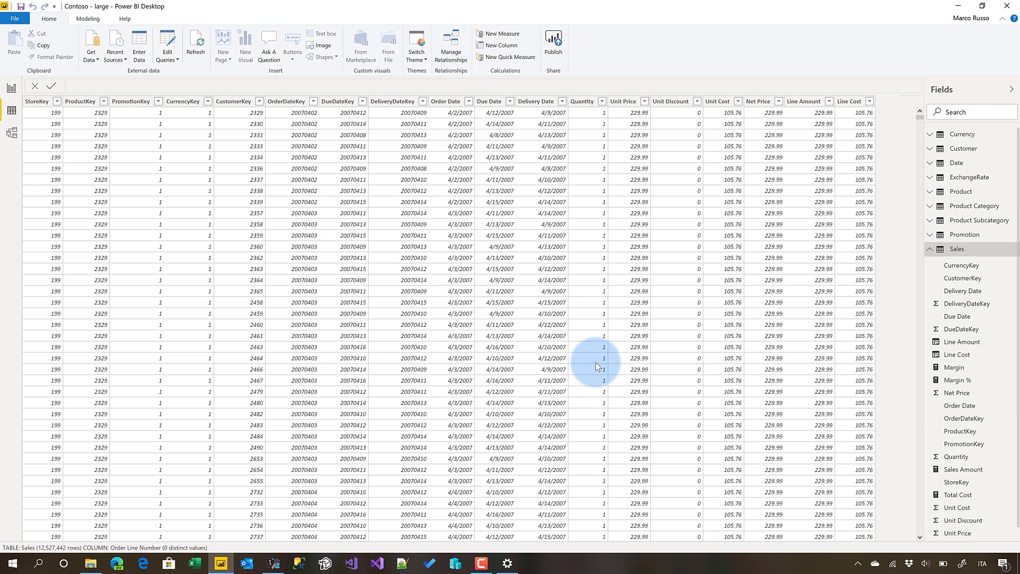
Step: Return to DAX Studio, rerun the metrics, sort by descending Columns size and examine the remaining Sales columns
{"action": "key", "text": "alt+Tab"}
{"action": "left_click", "coordinate": [49, 41]}
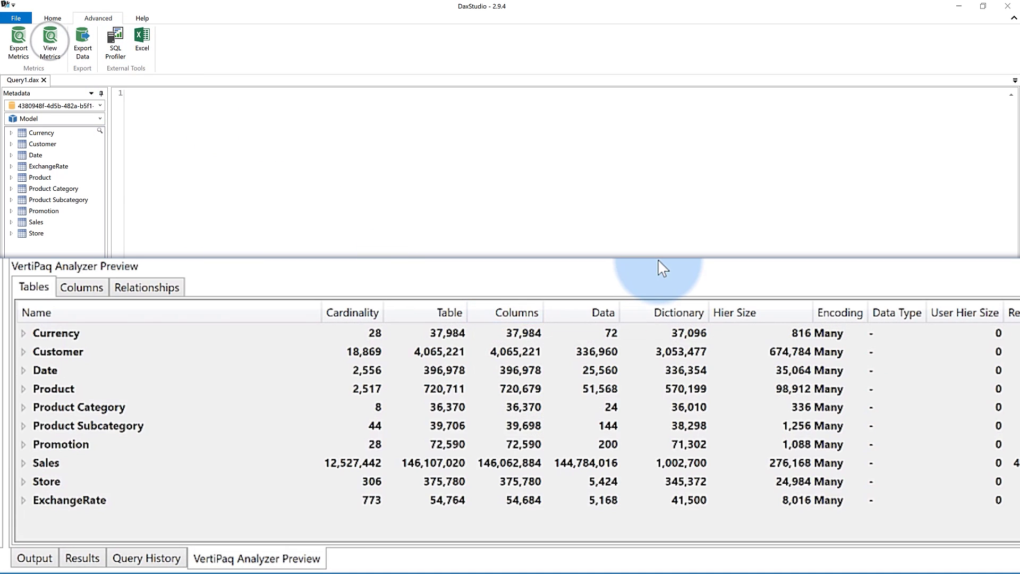
{"action": "left_click", "coordinate": [514, 313]}
{"action": "left_click", "coordinate": [518, 313]}
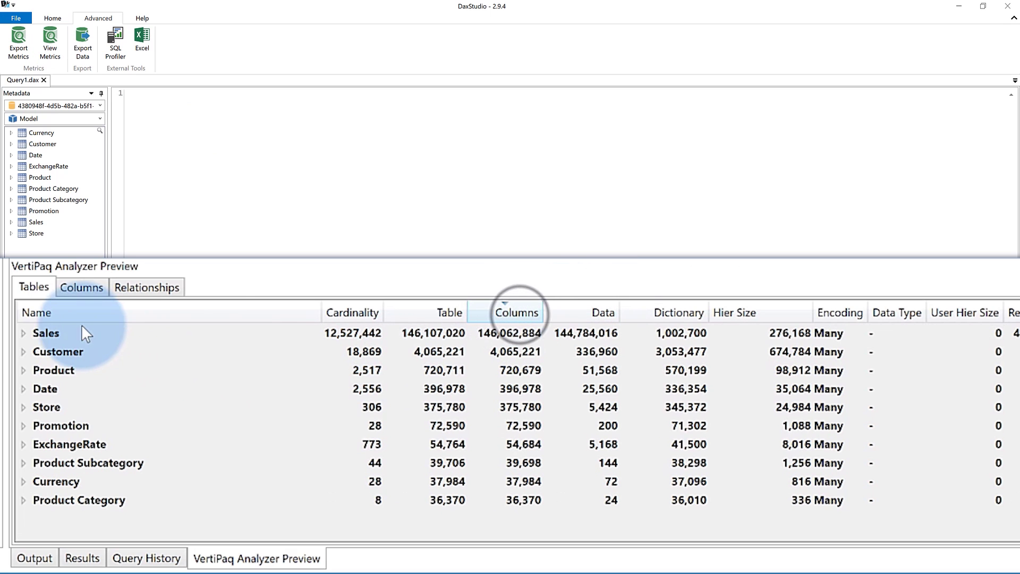
{"action": "left_click", "coordinate": [22, 333]}
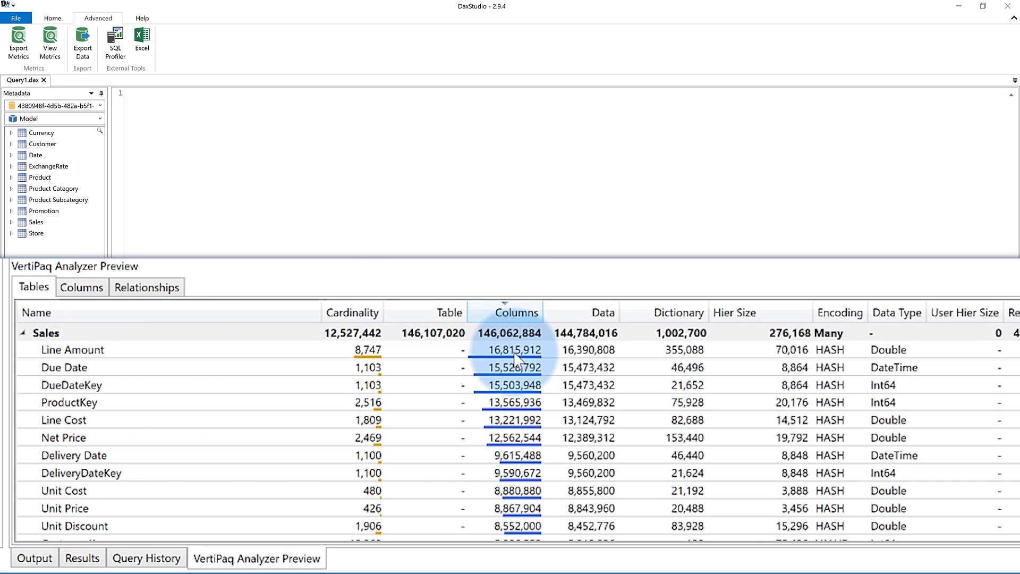
{"action": "scroll", "coordinate": [515, 359], "scroll_direction": "right", "scroll_amount": 5}
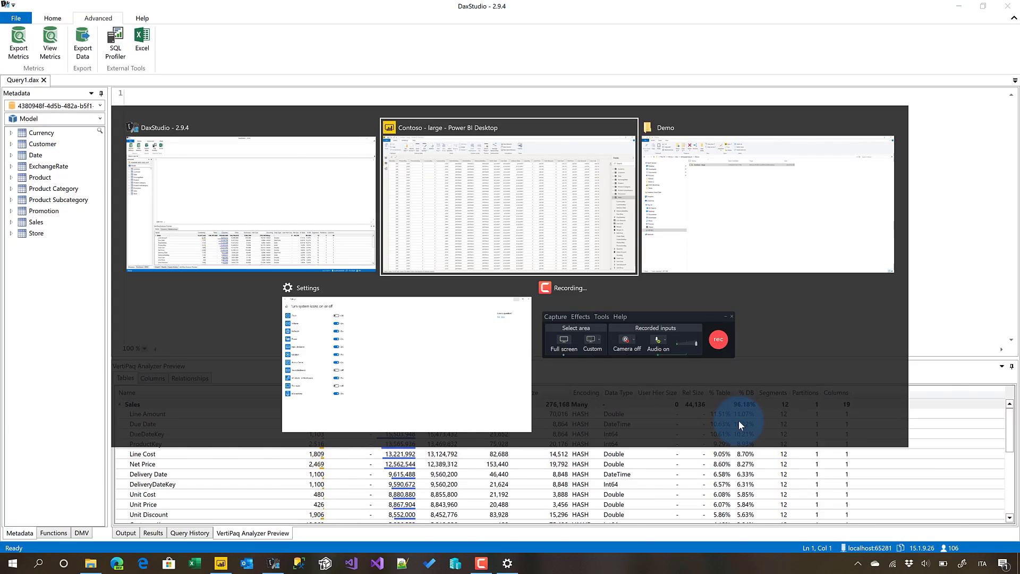
Step: Switch to Power BI Desktop, examine the Line Amount column in the Sales table and return to the report page
{"action": "key", "text": "alt+Tab"}
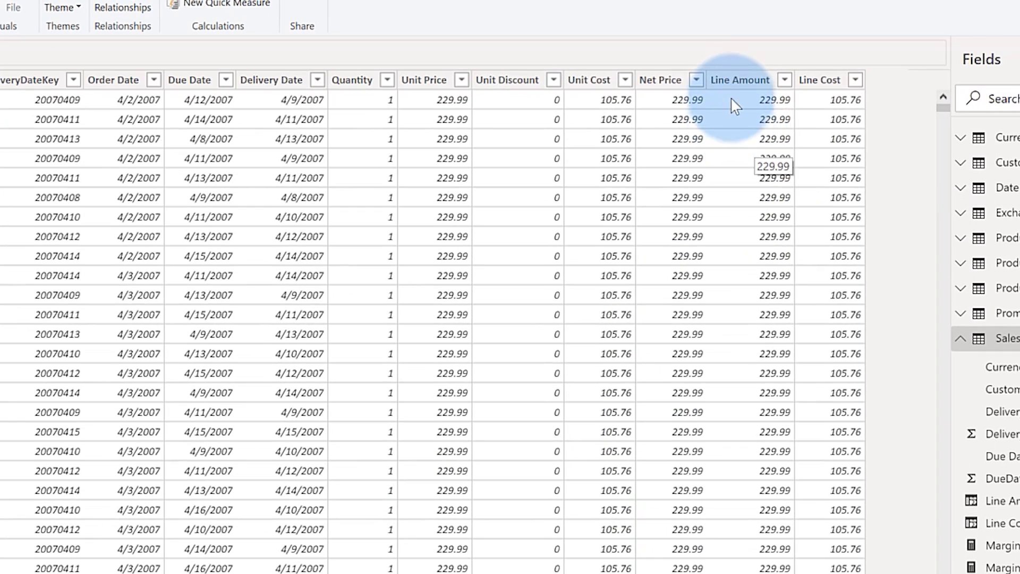
{"action": "left_click", "coordinate": [741, 80]}
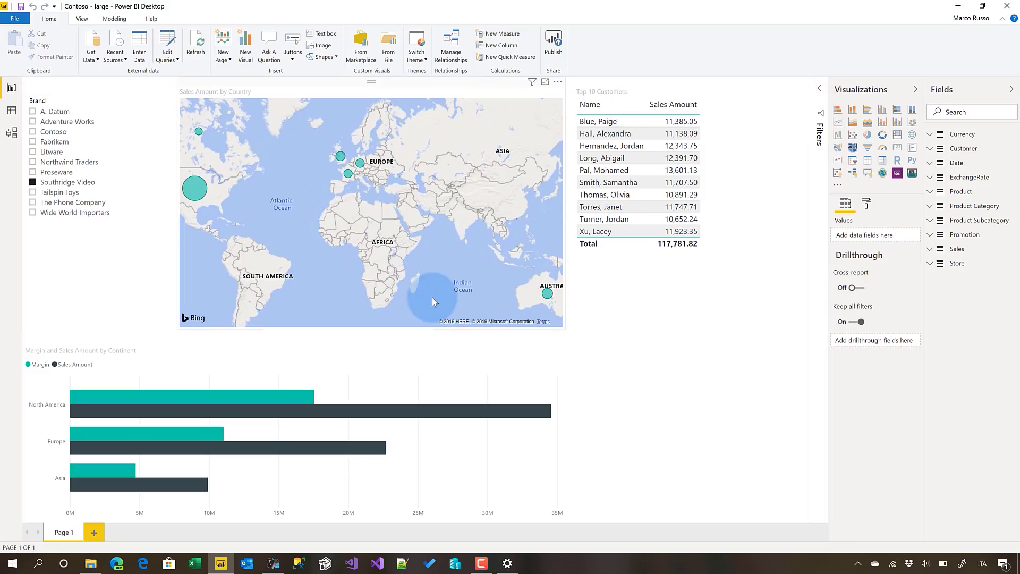
{"action": "left_click", "coordinate": [490, 324]}
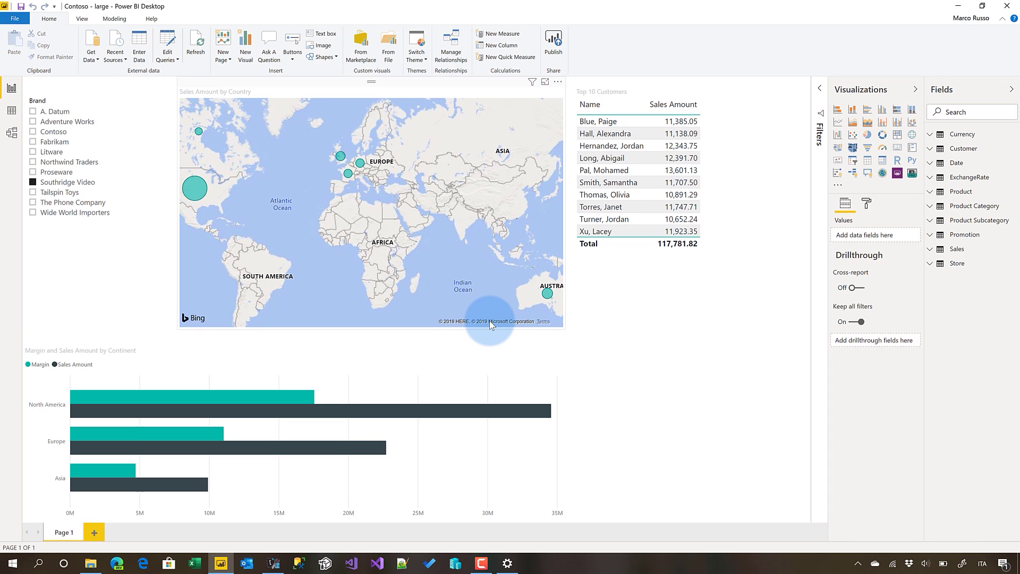
Step: Open the Sales Amount measure of the Sales table and change its SUM function to SUMX
{"action": "left_click", "coordinate": [934, 252]}
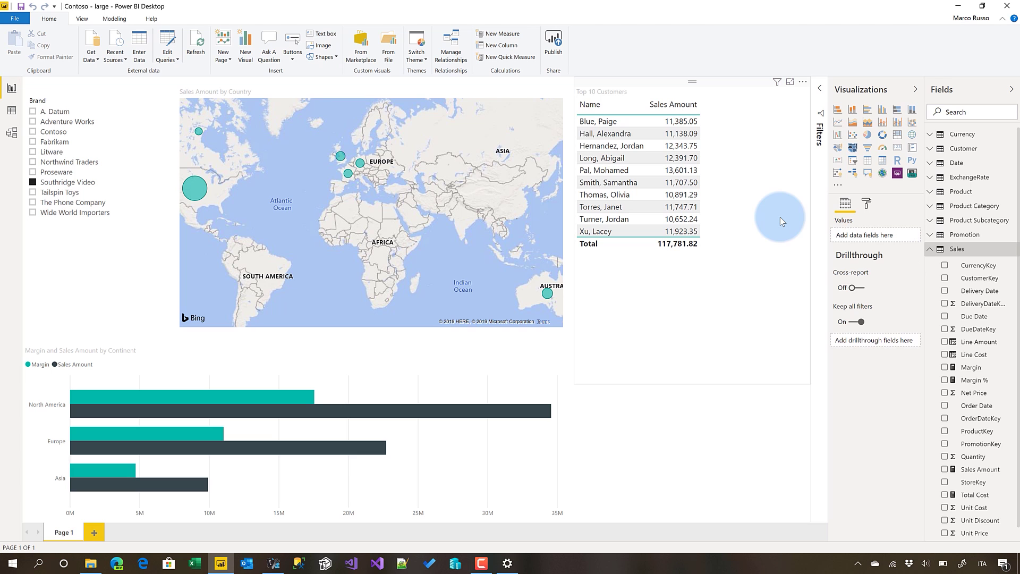
{"action": "left_click", "coordinate": [981, 469]}
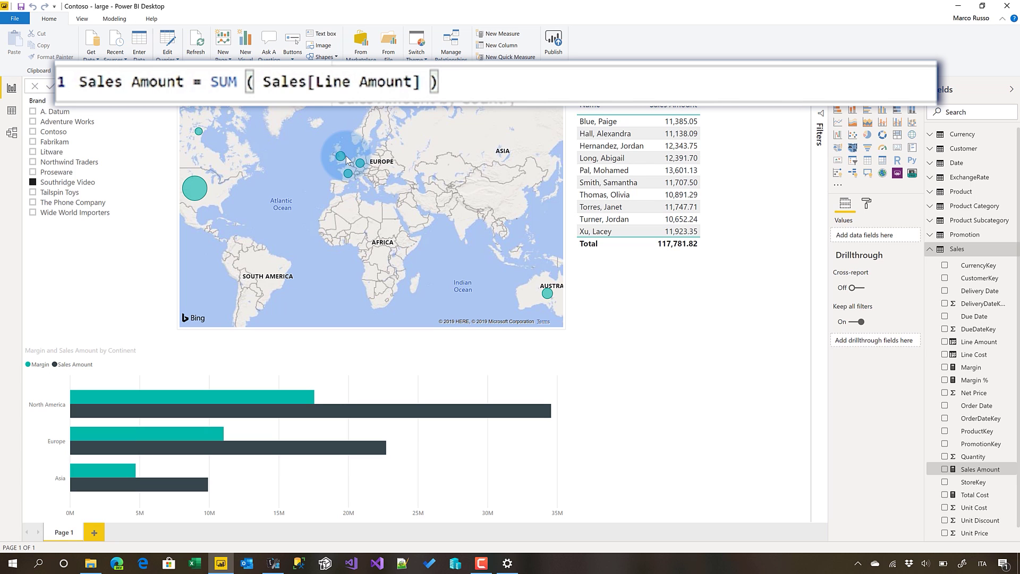
{"action": "left_click", "coordinate": [520, 75]}
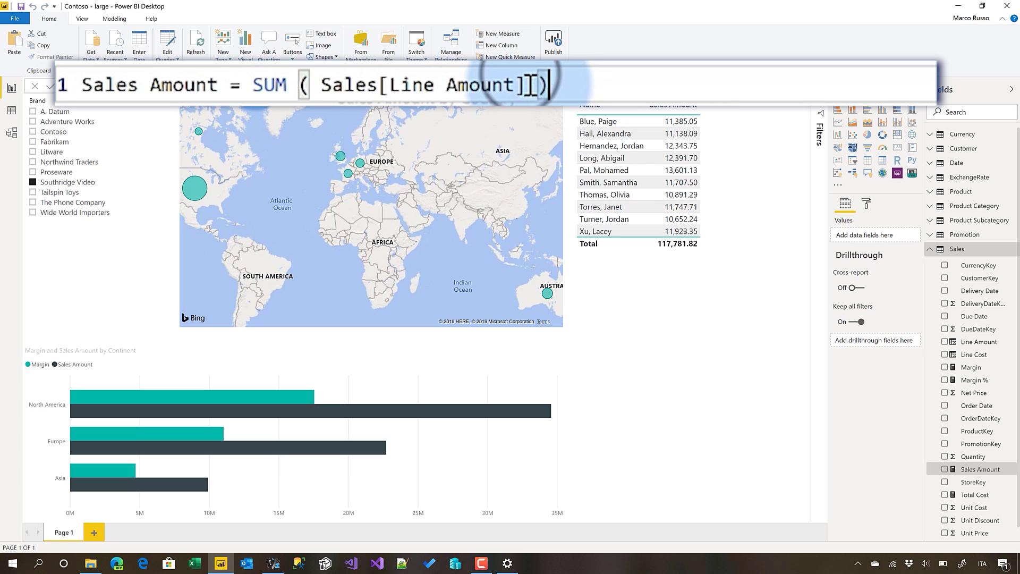
{"action": "left_click", "coordinate": [319, 84]}
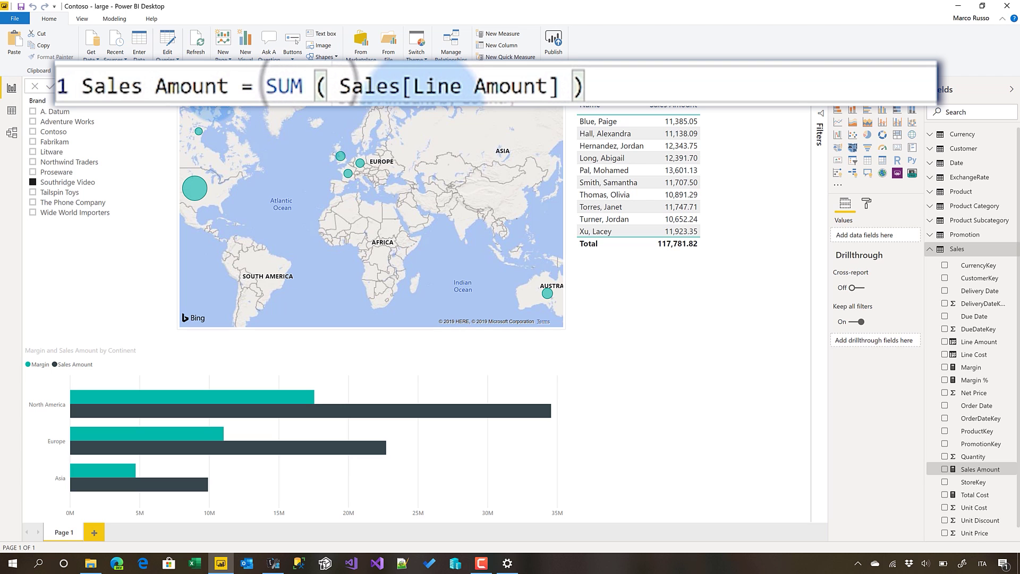
{"action": "type", "text": "X"}
{"action": "key", "text": "Right"}
{"action": "key", "text": "Right"}
{"action": "key", "text": "Right"}
Step: Rewrite the Sales Amount measure to iterate over Sales and multiply Sales[Quantity] by Sales[Net Price], removing the Line Amount reference
{"action": "type", "text": "Sales, Sales["}
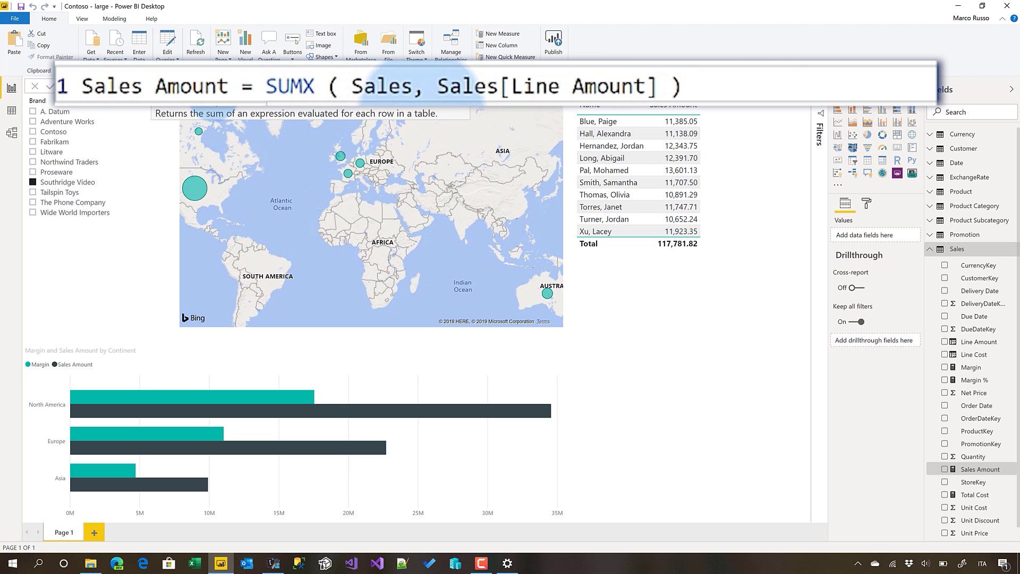
{"action": "type", "text": "Qua"}
{"action": "key", "text": "Tab"}
{"action": "type", "text": "* Sales[Net"}
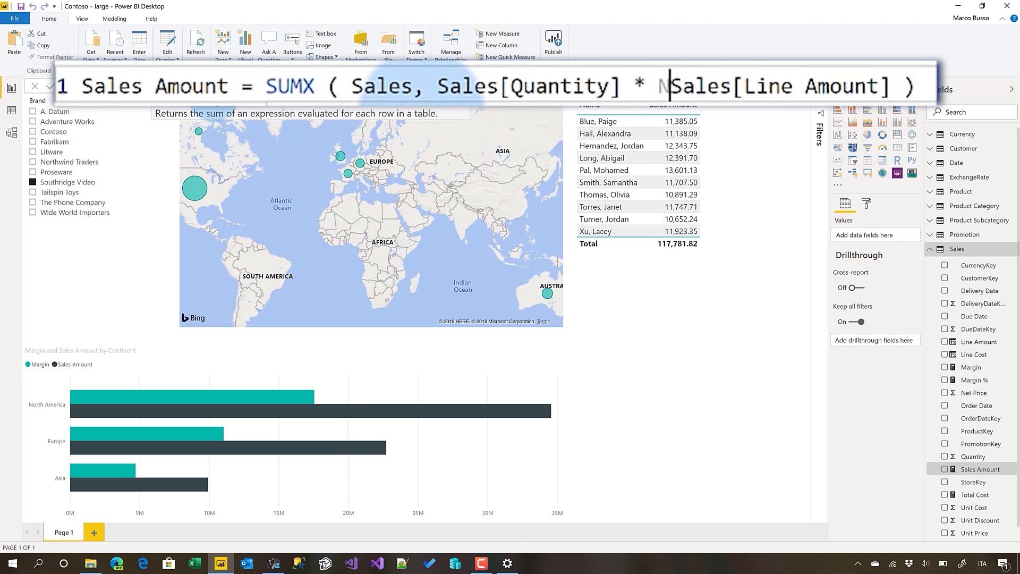
{"action": "key", "text": "Tab"}
{"action": "key", "text": "ctrl+shift+Right"}
{"action": "key", "text": "ctrl+shift+Right"}
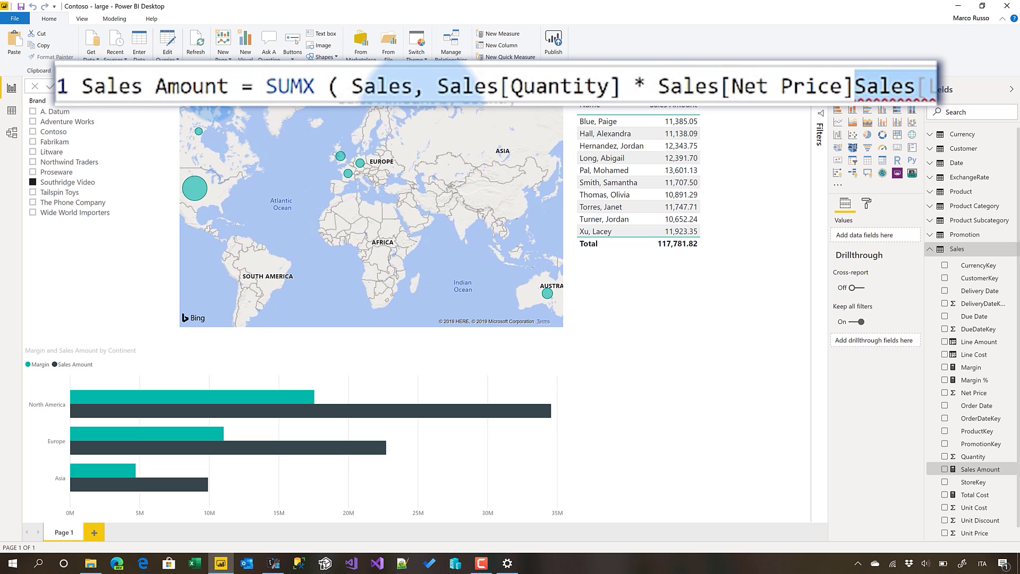
{"action": "key", "text": "Delete"}
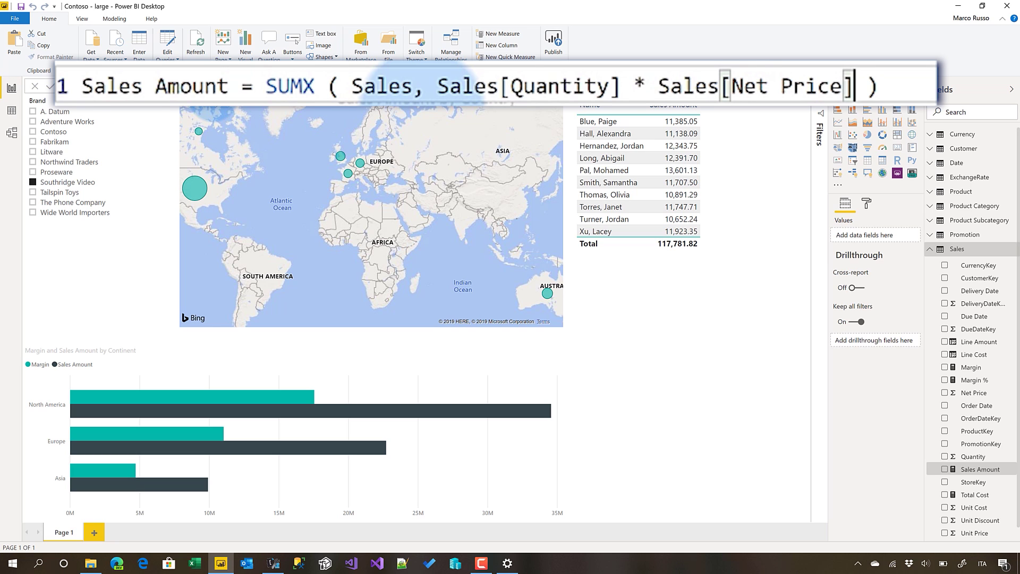
{"action": "key", "text": "Right"}
{"action": "key", "text": "Right"}
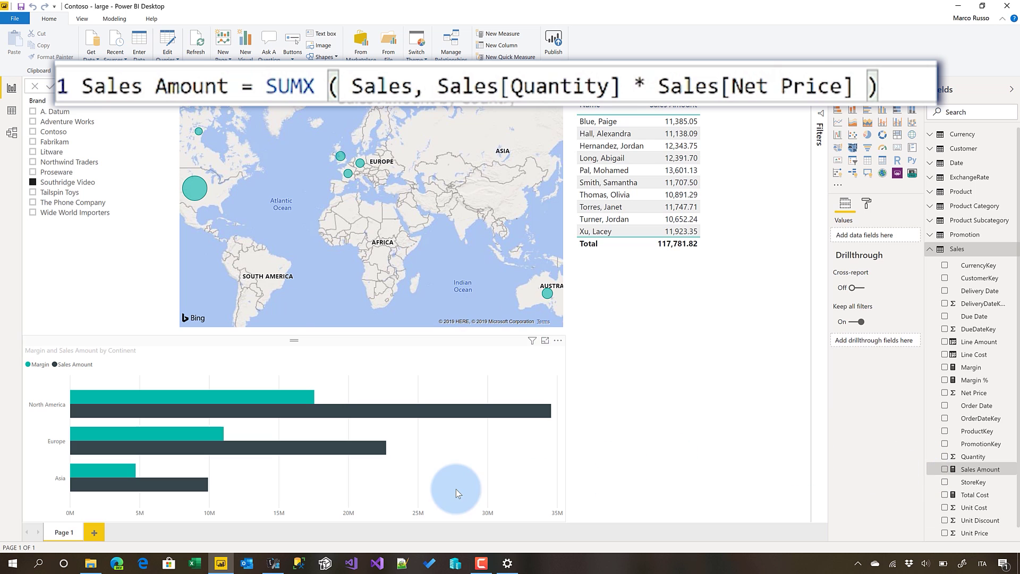
Step: Switch to DAX Studio, compare the sizes of the Line Amount and Net Price columns, and return to Power BI Desktop
{"action": "key", "text": "alt+Tab"}
{"action": "left_click", "coordinate": [336, 414]}
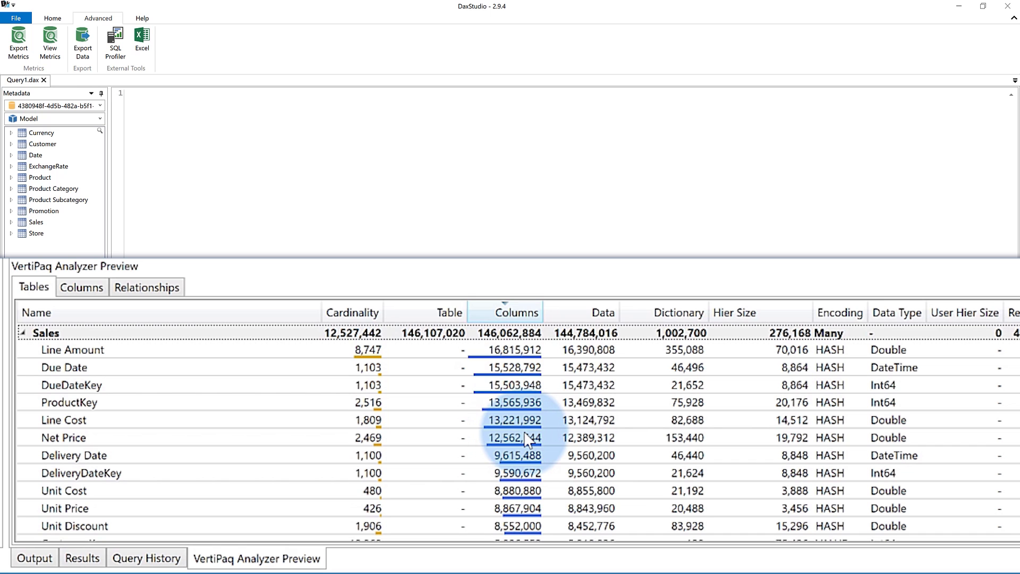
{"action": "key", "text": "alt+Tab"}
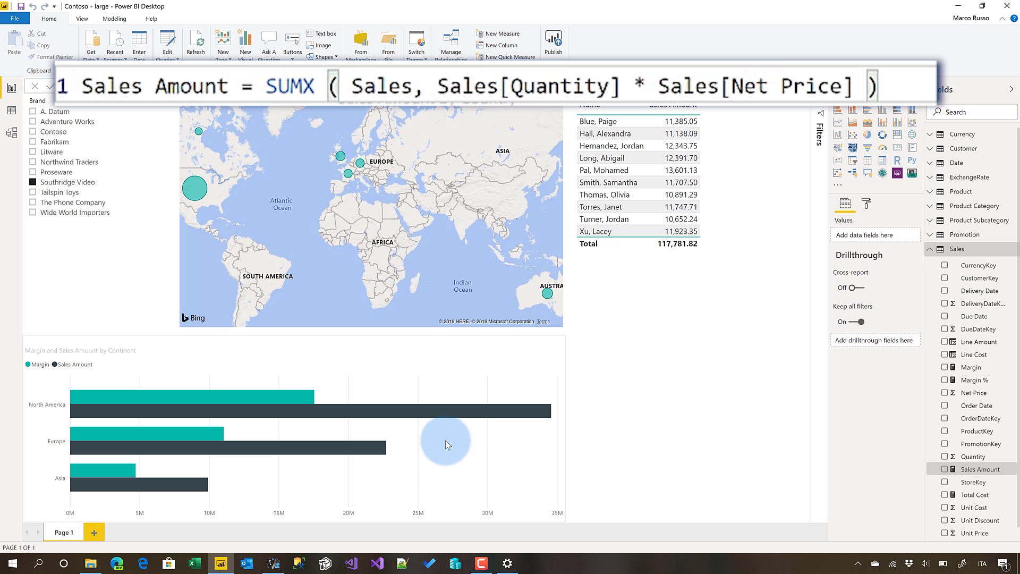
Step: Open the Total Cost measure and change its SUM to a SUMX over Sales, adding Sales[Quantity] to the row expression
{"action": "left_click", "coordinate": [971, 494]}
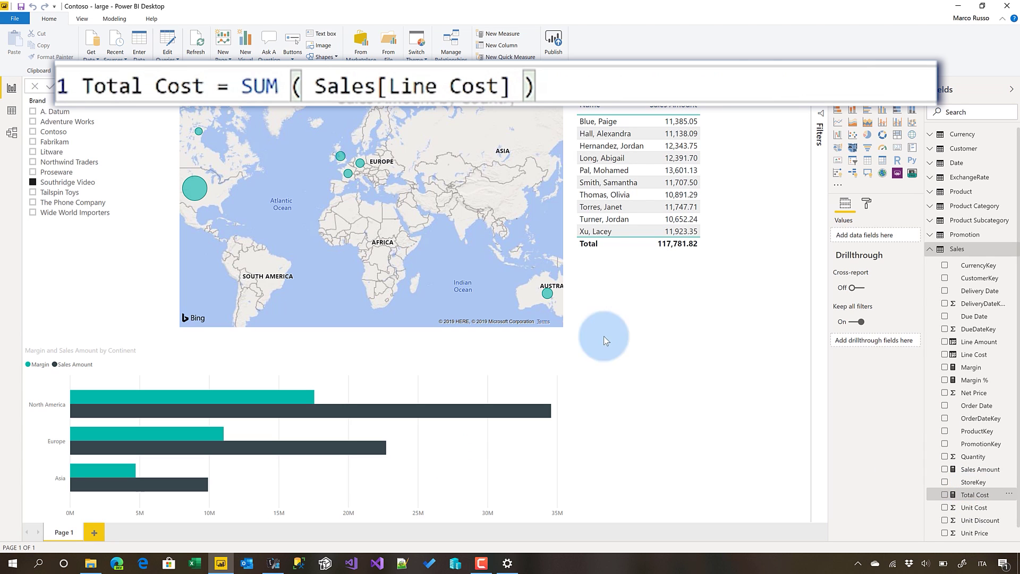
{"action": "left_click", "coordinate": [286, 86]}
{"action": "double_click", "coordinate": [269, 86]}
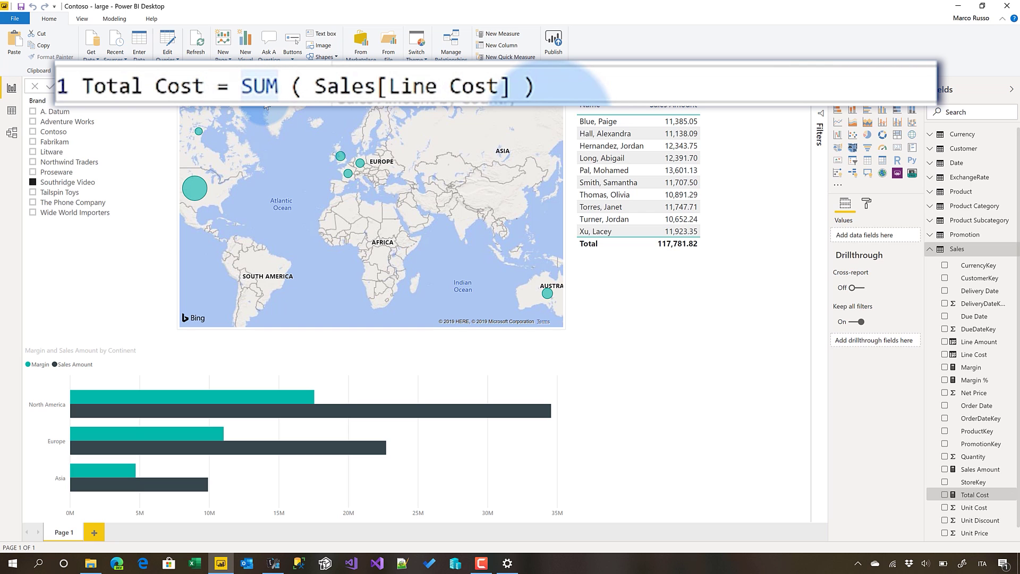
{"action": "type", "text": "X"}
{"action": "key", "text": "Right"}
{"action": "key", "text": "Right"}
{"action": "type", "text": "Sales, Qua"}
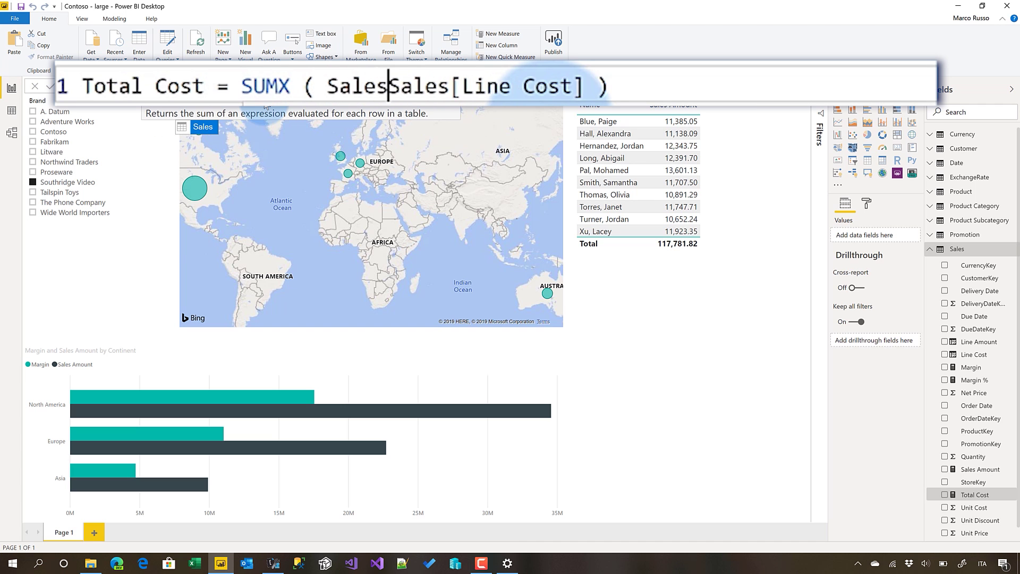
{"action": "key", "text": "Tab"}
Step: Complete the Total Cost expression by multiplying the quantity by Sales[Unit Cost] and removing the Sales[Line Cost] reference
{"action": "type", "text": "* Net"}
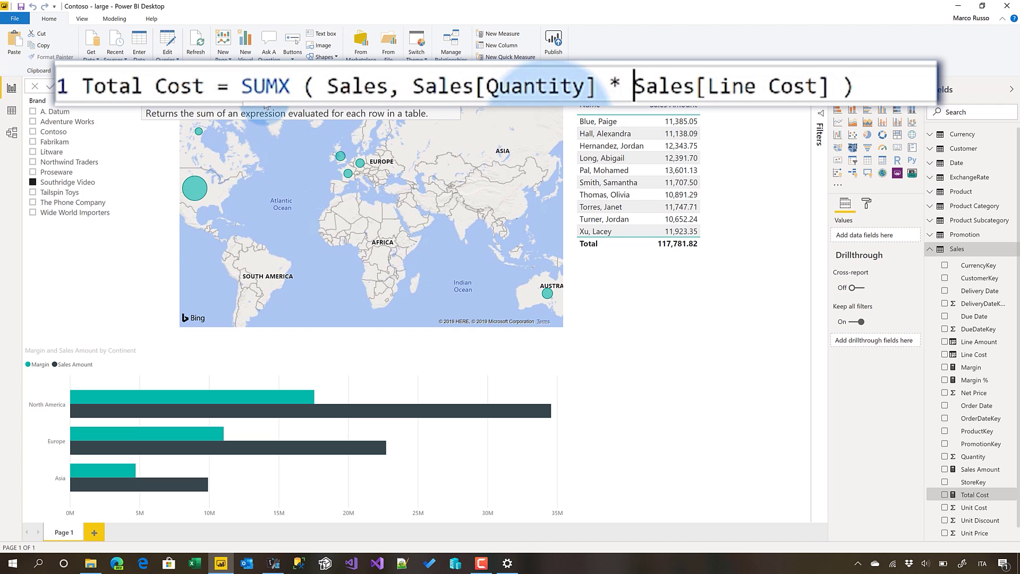
{"action": "key", "text": "ctrl+shift+Left"}
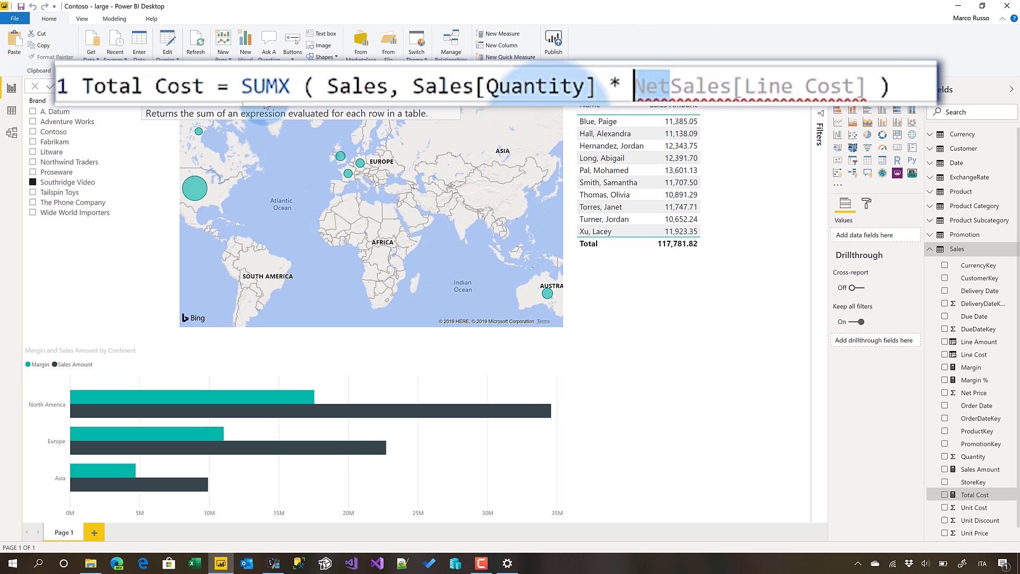
{"action": "type", "text": "Cos"}
{"action": "key", "text": "Down"}
{"action": "key", "text": "Down"}
{"action": "key", "text": "Down"}
{"action": "key", "text": "Tab"}
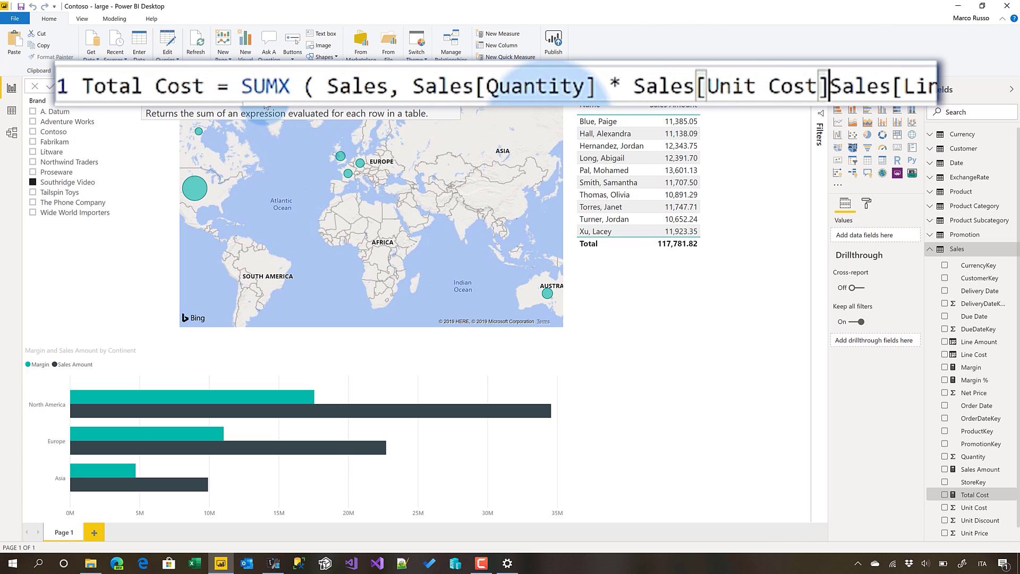
{"action": "key", "text": "ctrl+shift+Right"}
{"action": "key", "text": "ctrl+shift+Right"}
{"action": "key", "text": "ctrl+shift+Right"}
{"action": "key", "text": "ctrl+shift+Right"}
{"action": "key", "text": "Delete"}
{"action": "key", "text": "Right"}
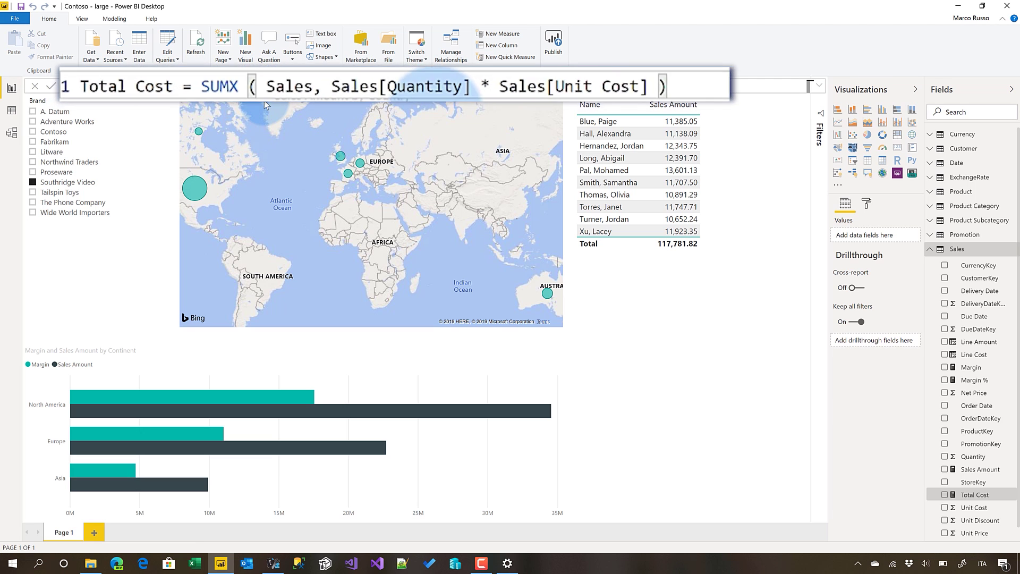
Step: Delete the Line Amount calculated column from the Sales table in the data view
{"action": "left_click", "coordinate": [11, 110]}
{"action": "left_click", "coordinate": [813, 101]}
{"action": "right_click", "coordinate": [815, 102]}
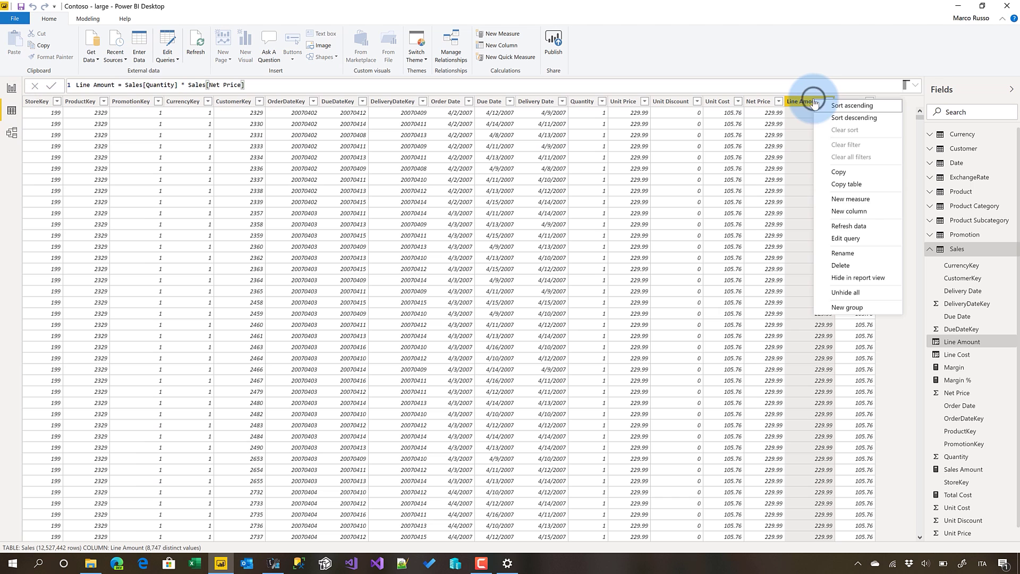
{"action": "left_click", "coordinate": [845, 267]}
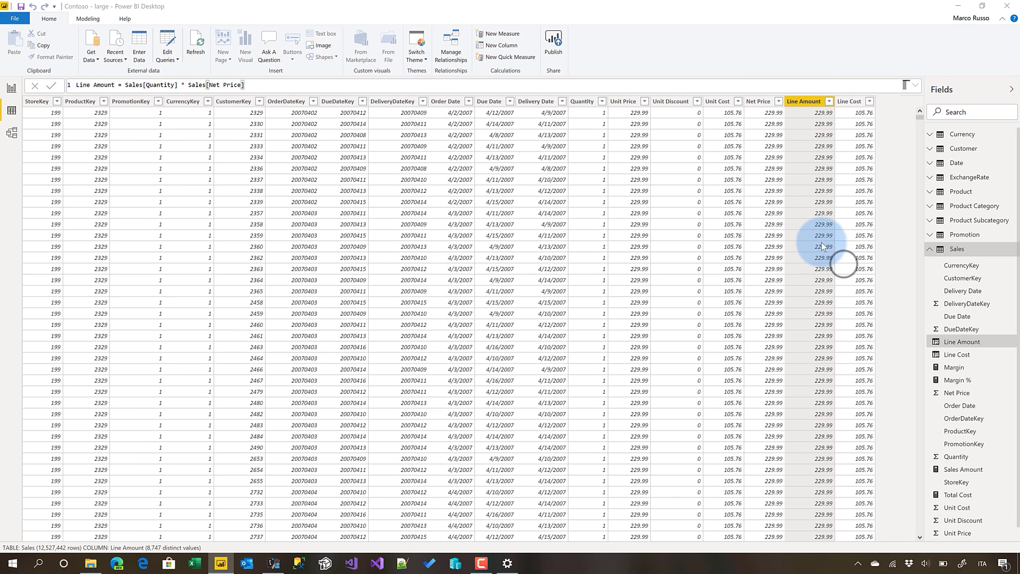
{"action": "left_click", "coordinate": [563, 299]}
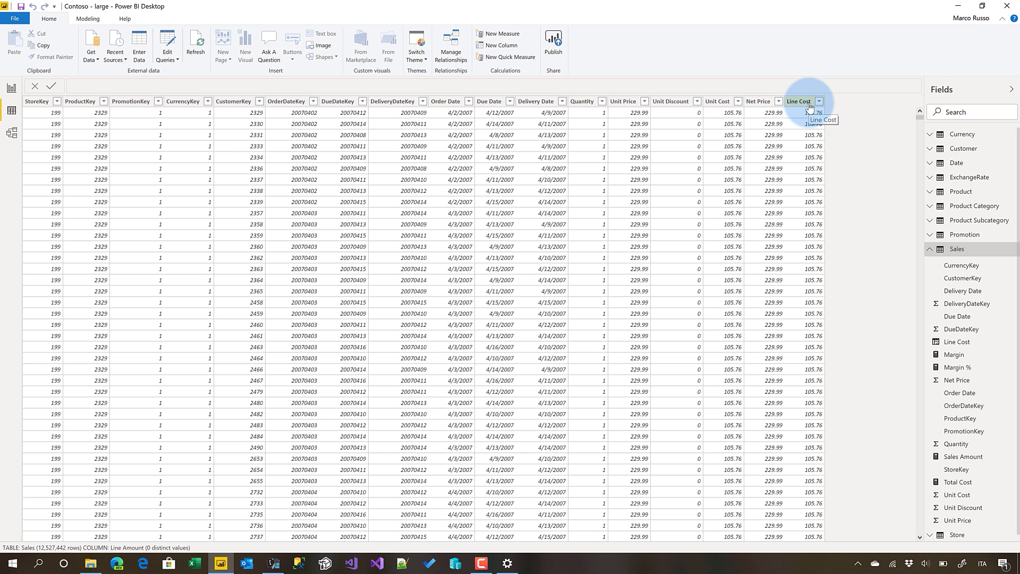
Step: Delete the Line Cost calculated column from the Sales table
{"action": "right_click", "coordinate": [810, 104]}
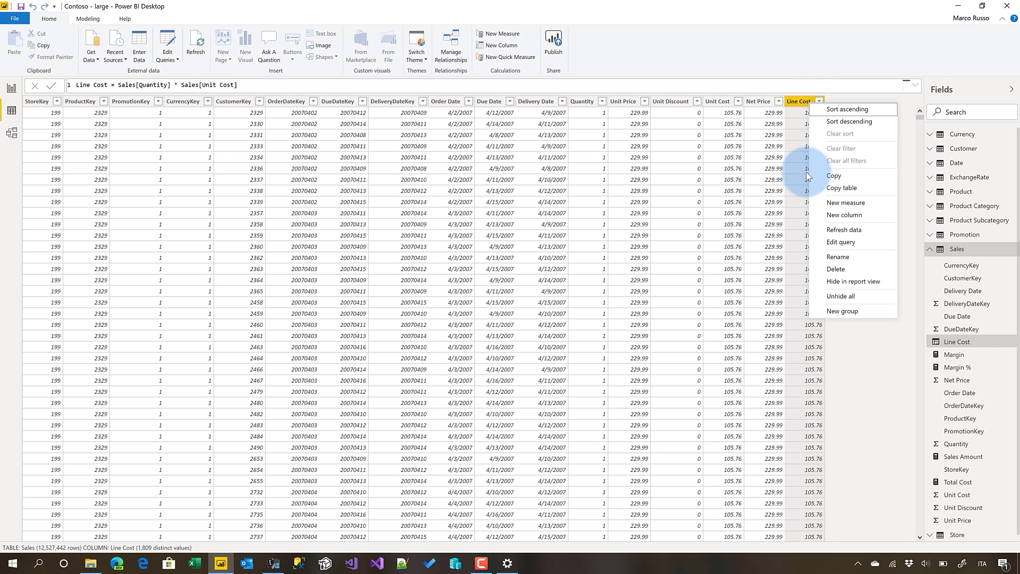
{"action": "left_click", "coordinate": [844, 269]}
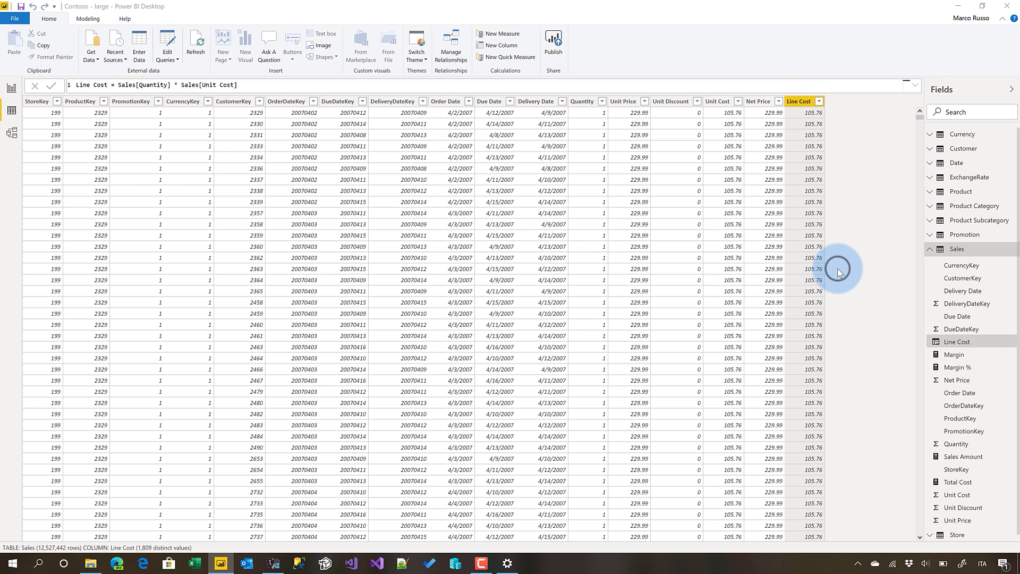
{"action": "left_click", "coordinate": [561, 298]}
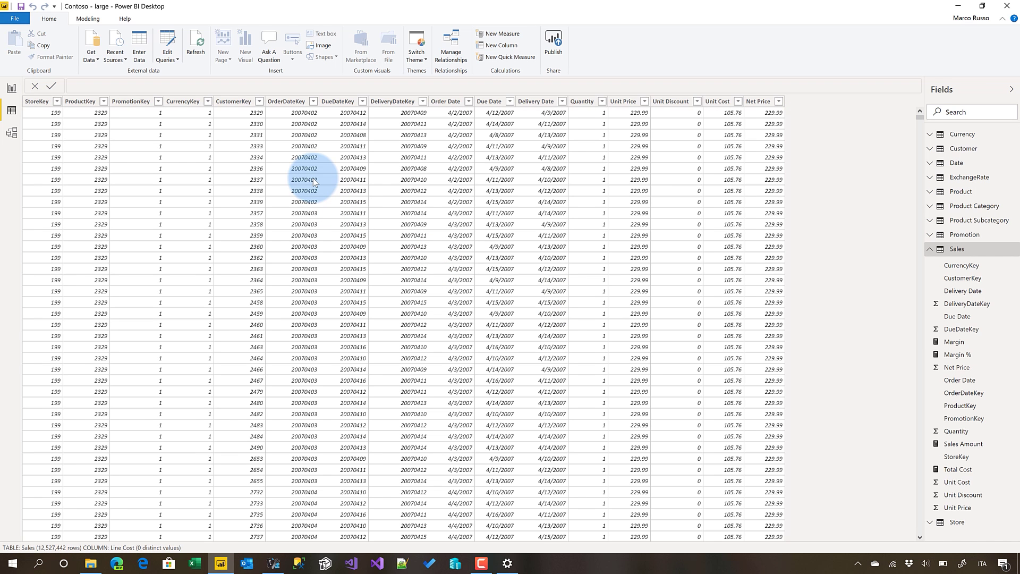
Step: Switch to DAX Studio, rerun the metrics, sort by descending Columns size, enlarge the results area and expand the Sales table
{"action": "key", "text": "alt+Tab"}
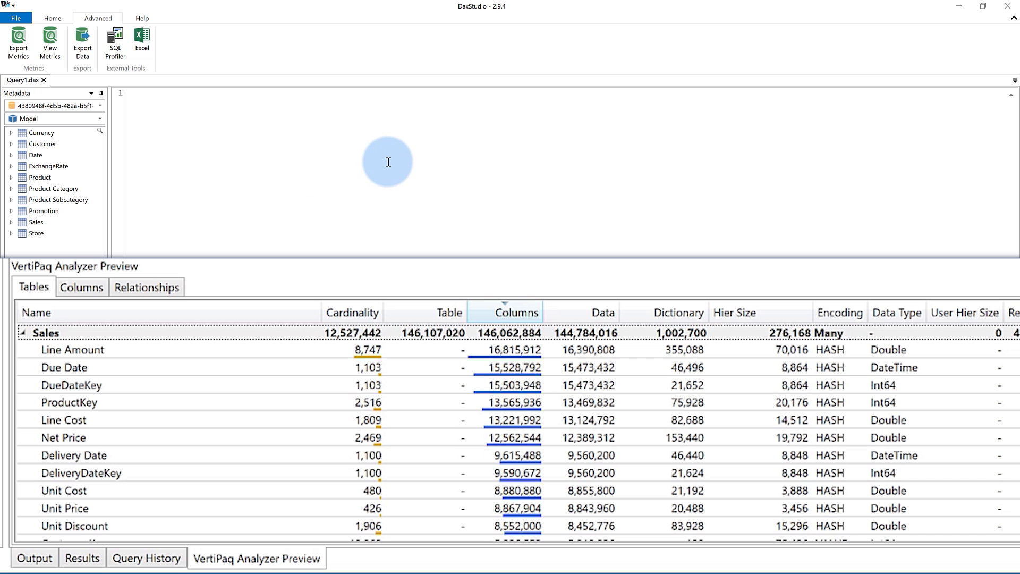
{"action": "left_click", "coordinate": [50, 38]}
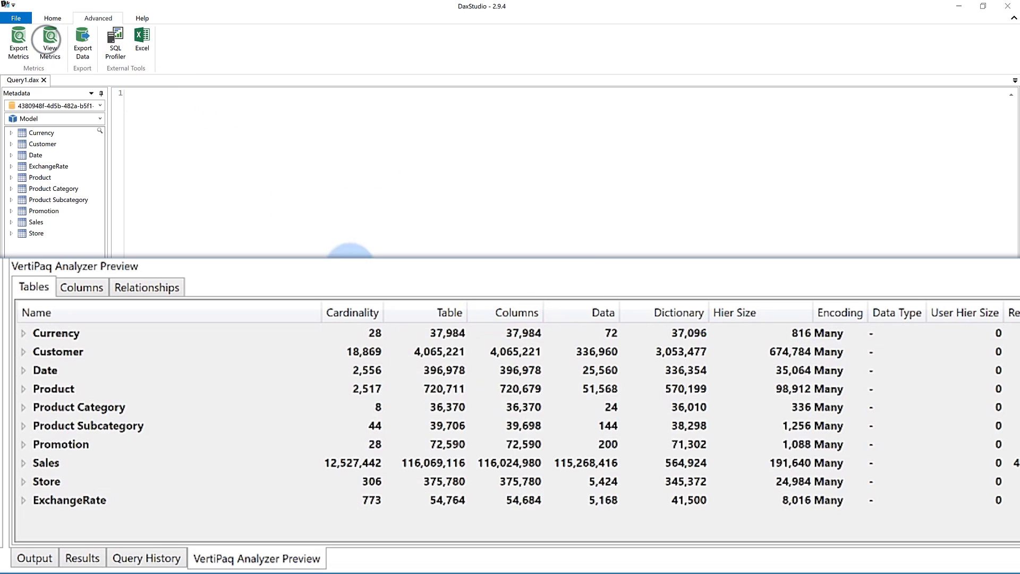
{"action": "left_click", "coordinate": [521, 316]}
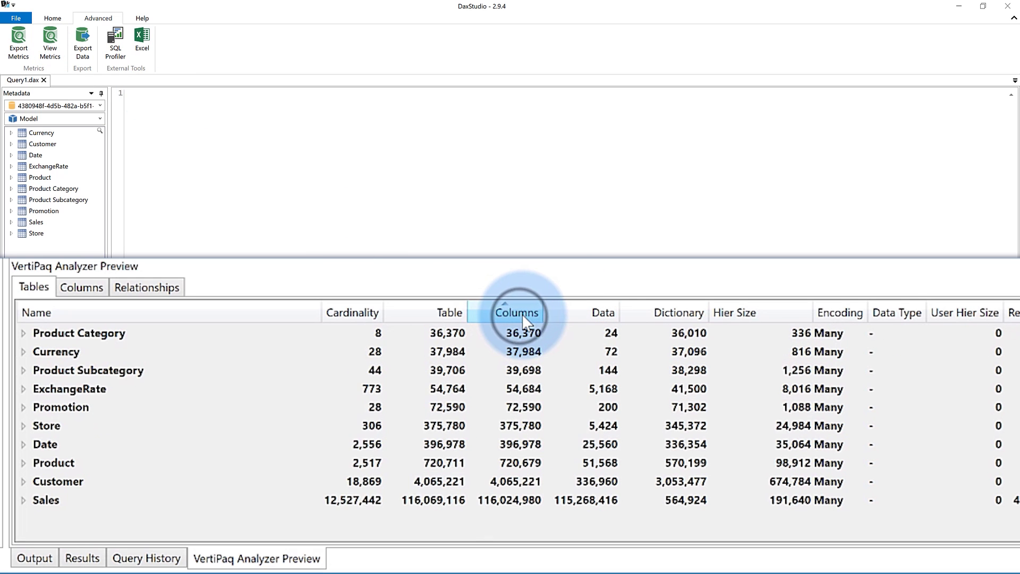
{"action": "left_click", "coordinate": [523, 316]}
{"action": "left_click_drag", "start_coordinate": [554, 259], "coordinate": [556, 130]}
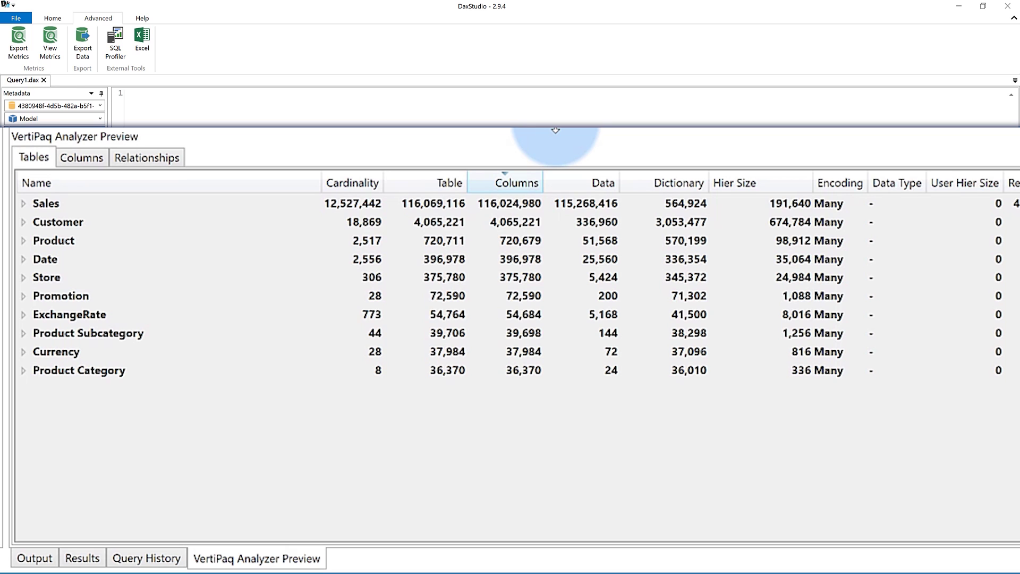
{"action": "left_click", "coordinate": [23, 203]}
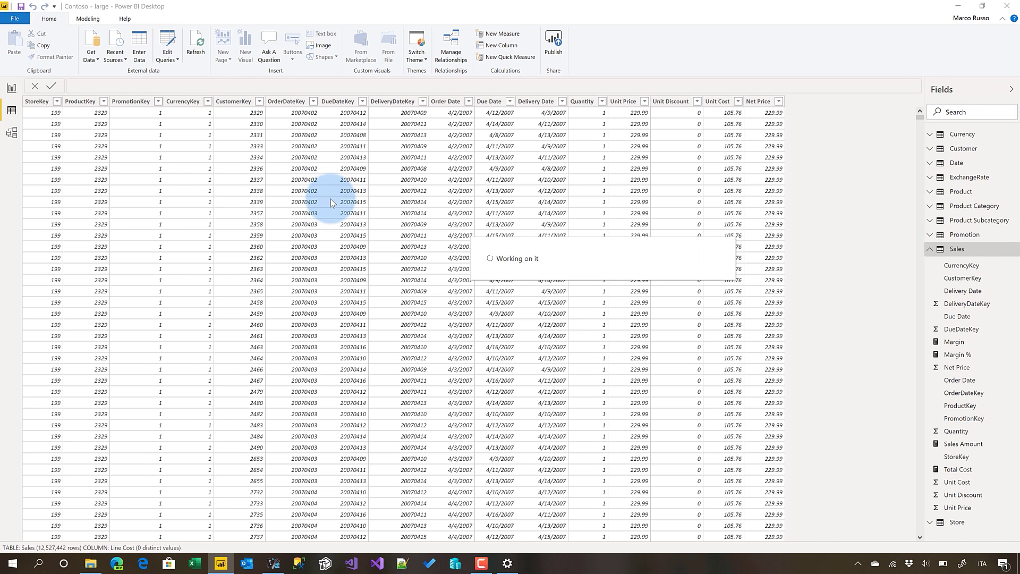
Step: Switch to File Explorer and check the size of the Contoso - large file in the Demo folder
{"action": "key", "text": "alt+Tab"}
{"action": "key", "text": "alt+Tab"}
{"action": "key", "text": "alt+shift+Tab"}
{"action": "key", "text": "alt+shift+Tab"}
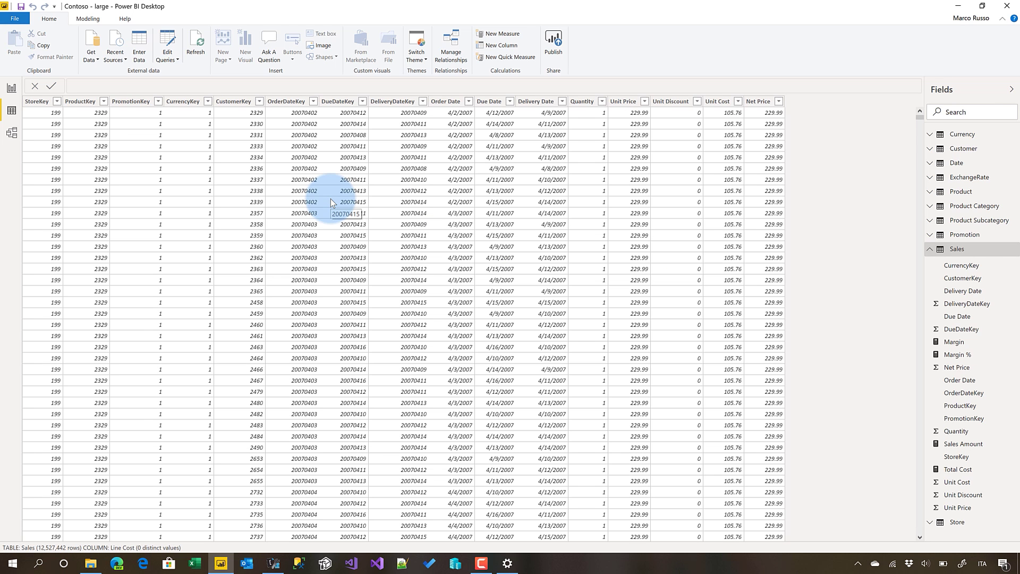
{"action": "key", "text": "alt+Tab"}
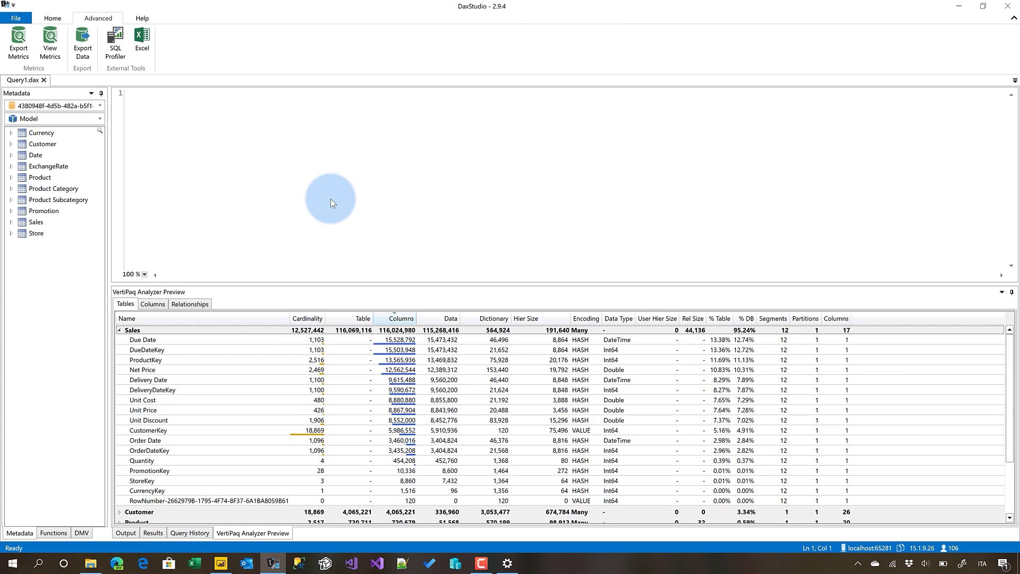
{"action": "key", "text": "alt+Tab"}
{"action": "key", "text": "alt+Tab"}
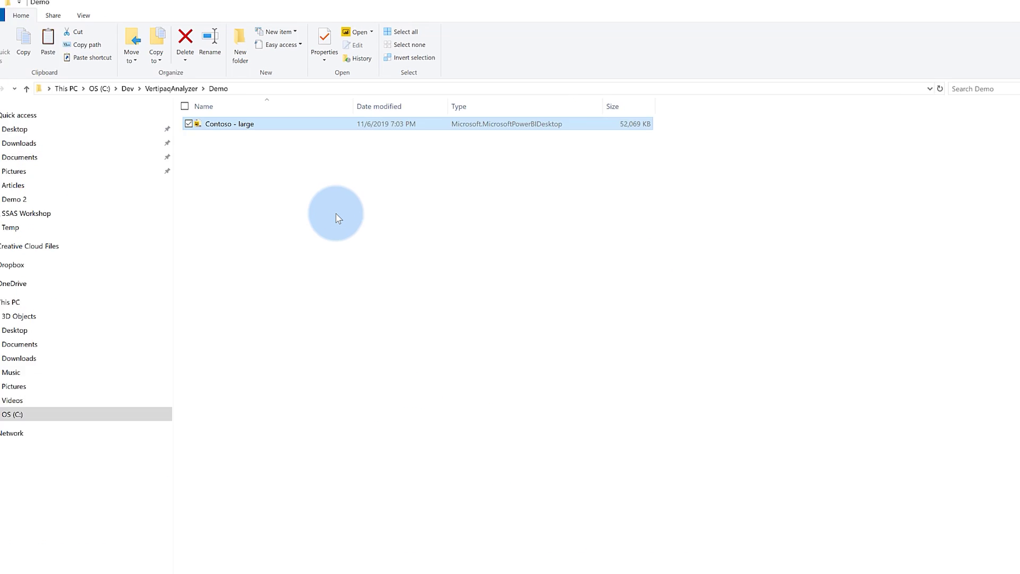